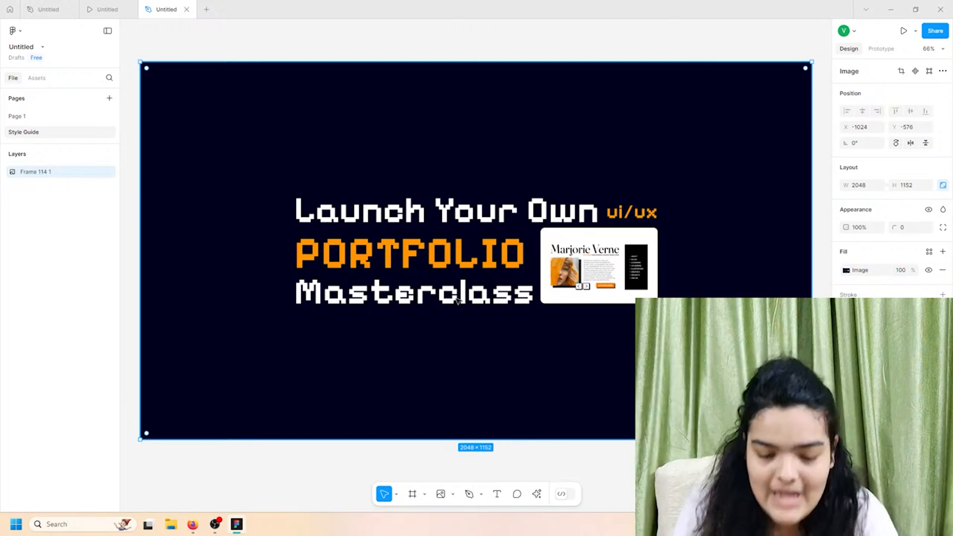
- Add a 'Colors' heading below the banner and nudge it slightly left and down
scroll(459, 280, "down", 5, "ctrl")
scroll(460, 280, "down", 3)
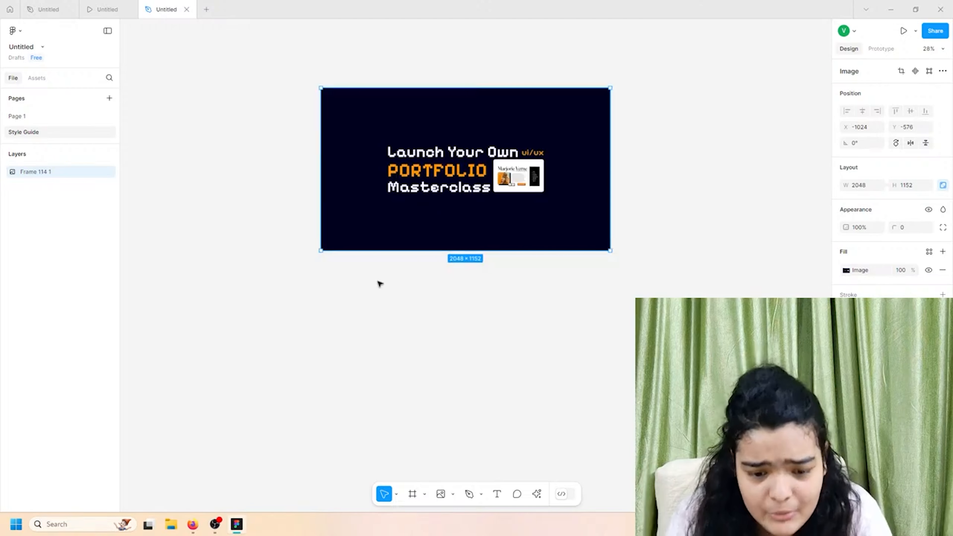
scroll(383, 284, "up", 5, "ctrl")
scroll(383, 285, "up", 2)
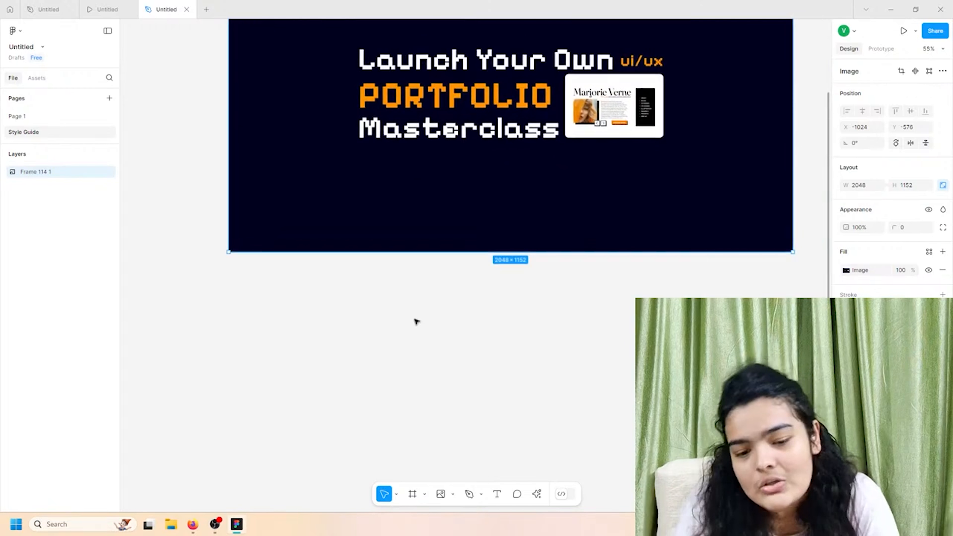
scroll(413, 447, "up", 3)
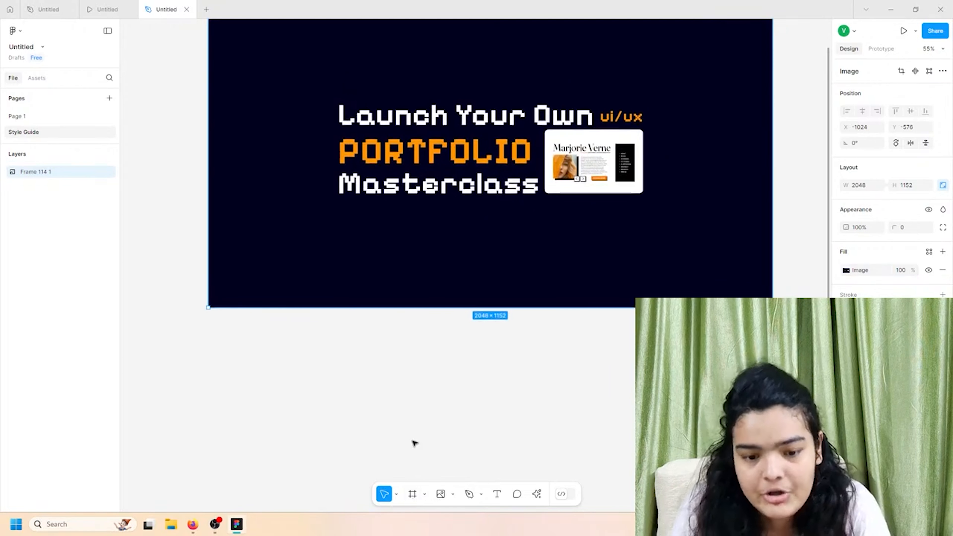
scroll(414, 443, "up", 1)
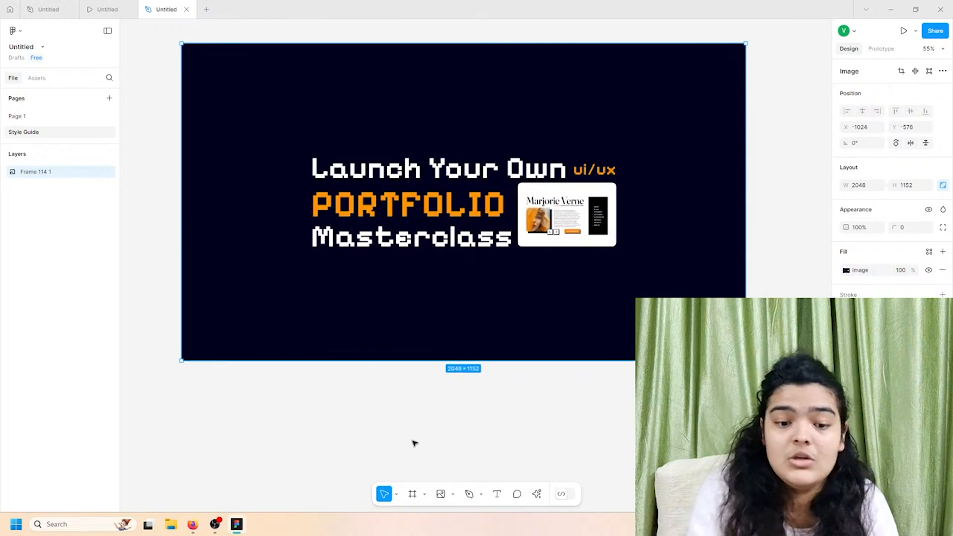
scroll(414, 443, "left", 1)
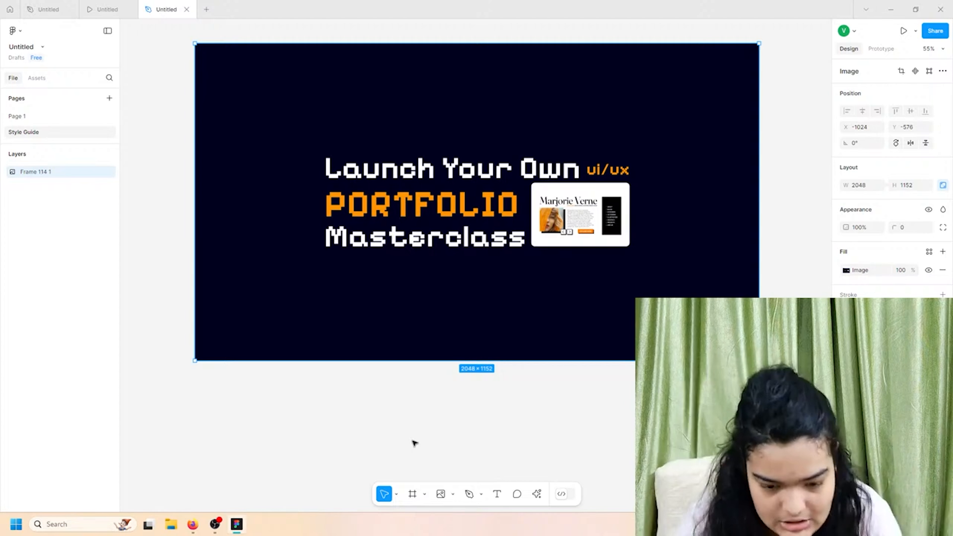
left_click(496, 495)
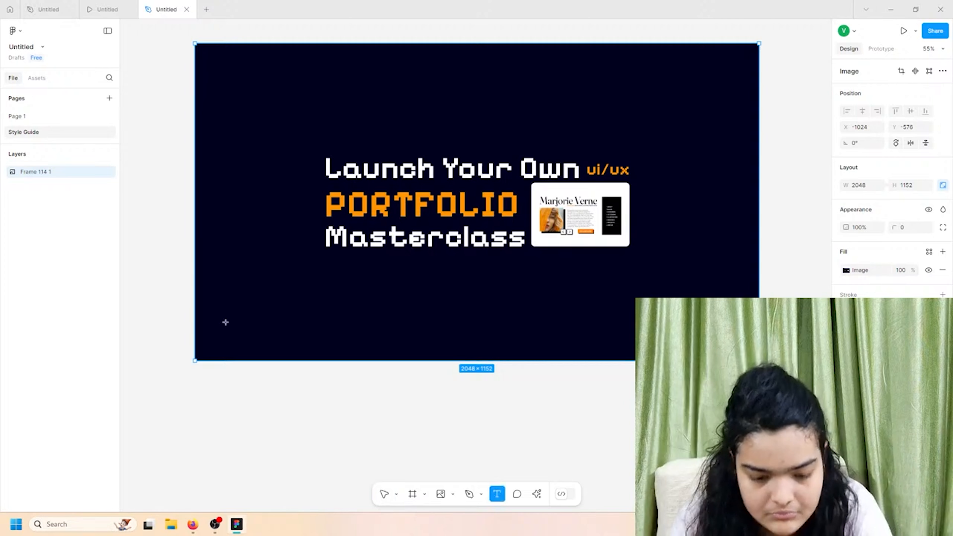
left_click(235, 394)
type("Color")
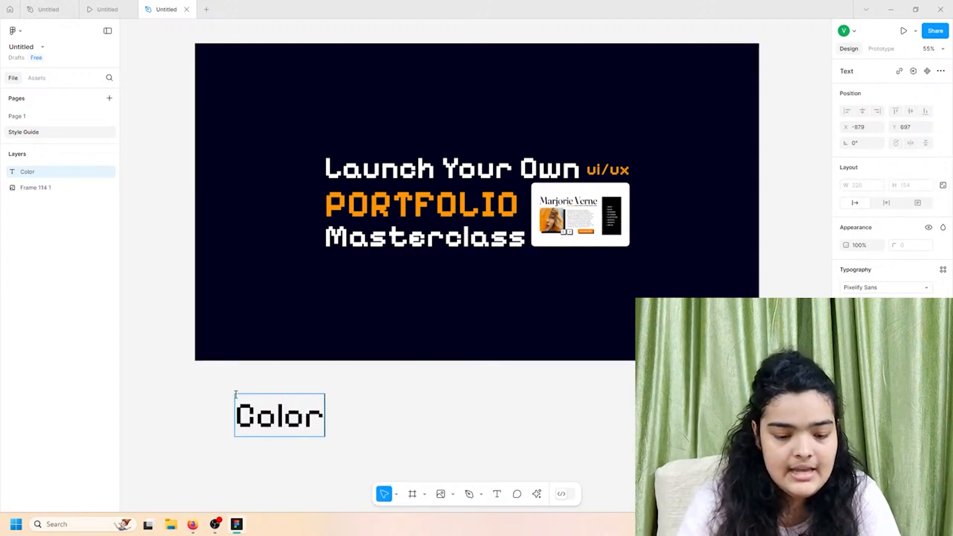
type("s")
left_click(280, 467)
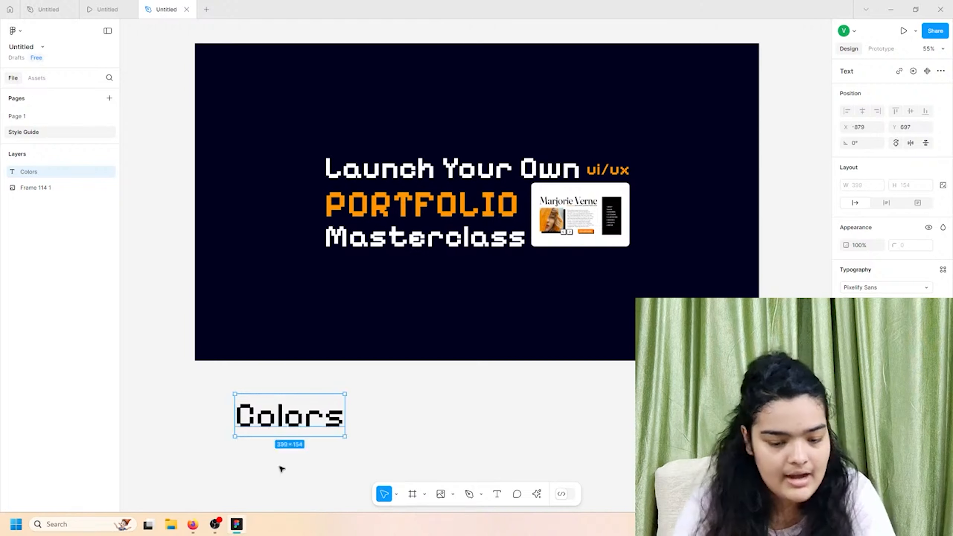
left_click_drag(291, 424, 275, 429)
- Draw a grey square under the Colors heading and duplicate it into a row of three 297×305 squares
scroll(269, 456, "down", 4)
scroll(255, 445, "up", 1)
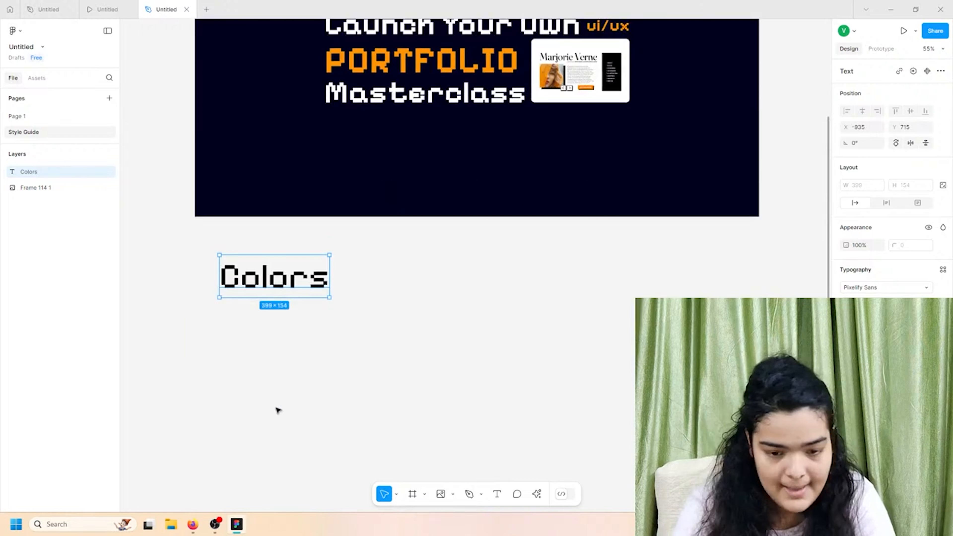
left_click(423, 495)
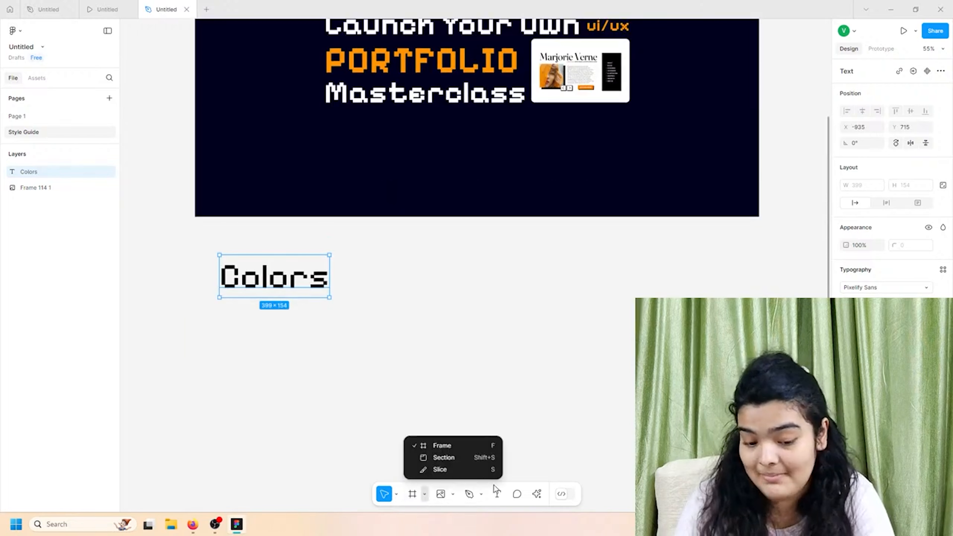
left_click(481, 494)
left_click(482, 495)
left_click(453, 495)
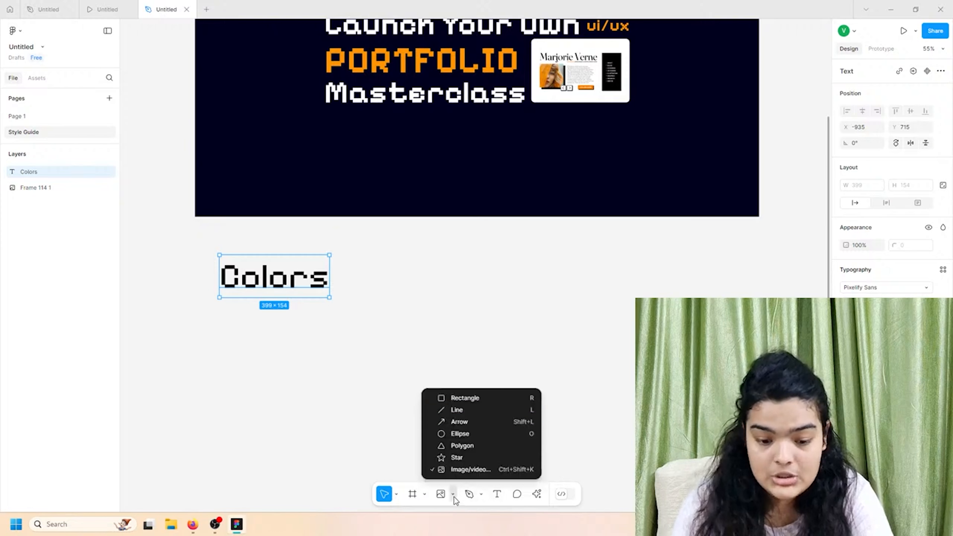
left_click(439, 398)
mouse_move(208, 316)
left_mouse_down()
mouse_move(295, 396)
mouse_move(273, 383)
mouse_move(434, 369)
left_mouse_up()
key("ctrl+d")
key("ctrl+d")
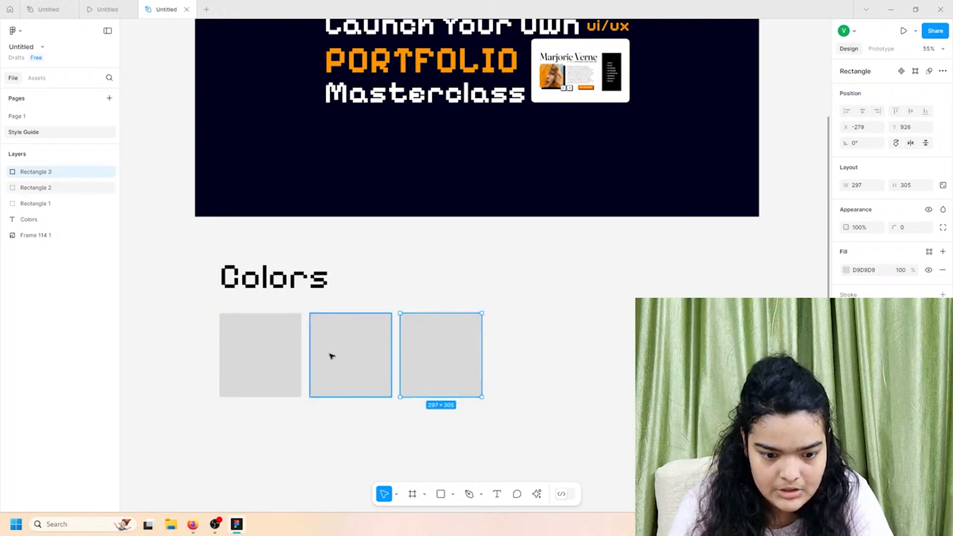
- Fill the left swatch with the banner's dark navy 00001D using the eyedropper
left_click(270, 357)
left_click(846, 270)
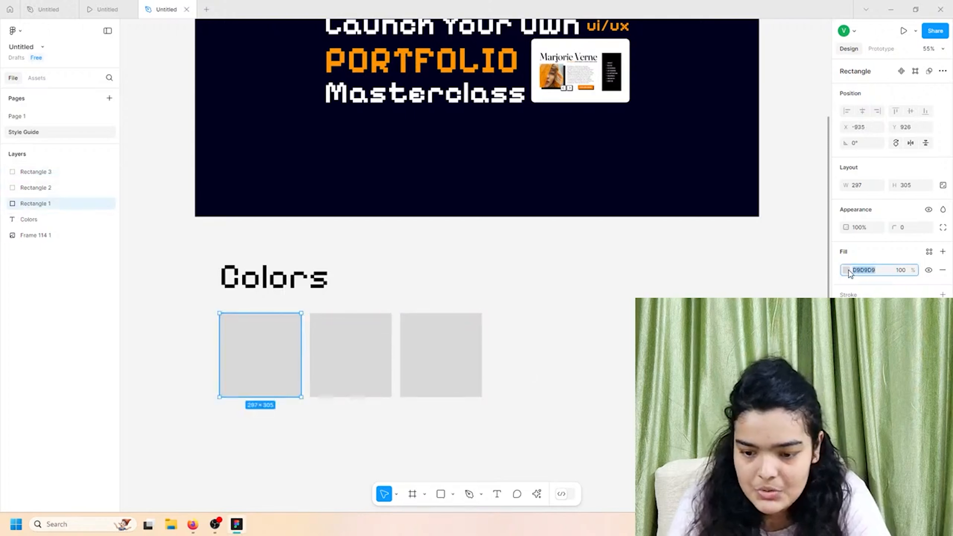
left_click(822, 251)
left_click(544, 183)
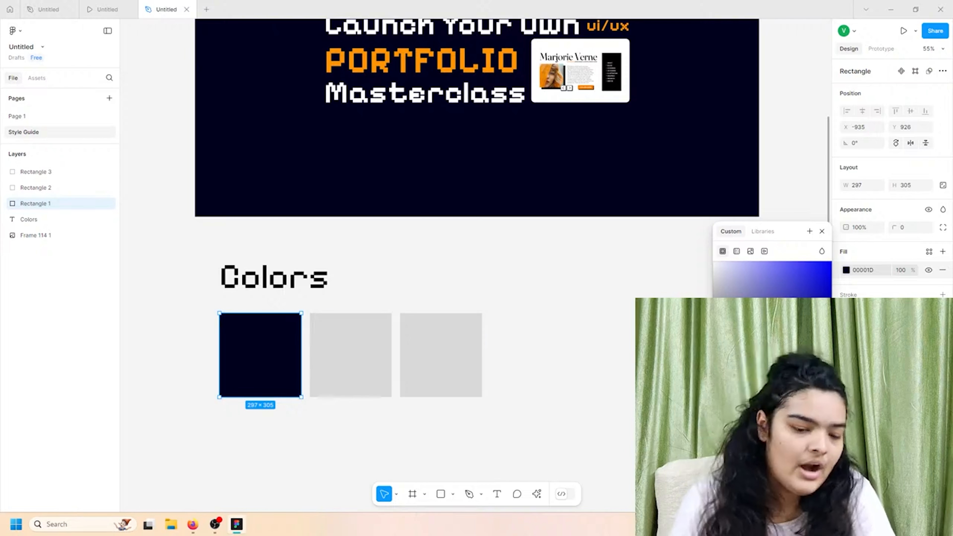
left_click(360, 437)
left_click(242, 341)
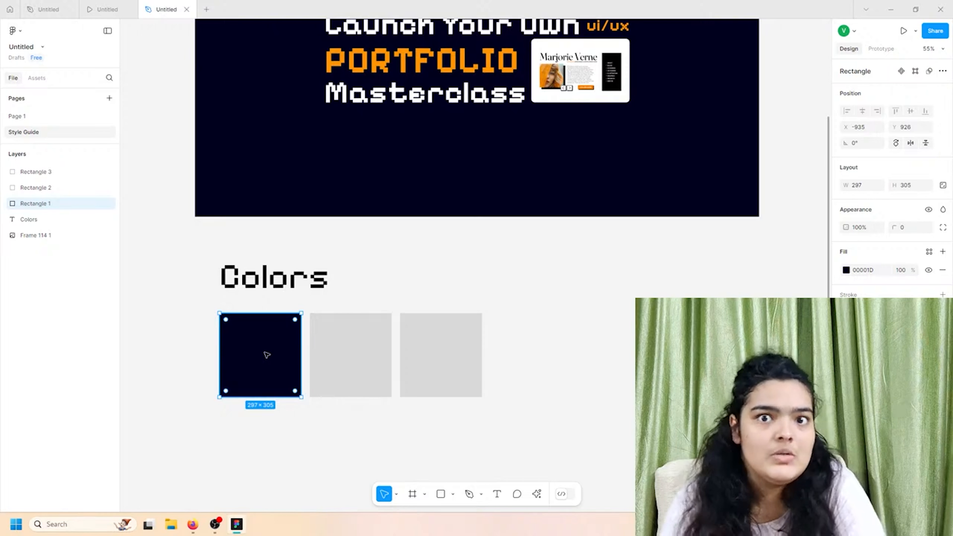
- Fill the middle swatch with the PORTFOLIO orange FF9500 sampled from the banner
left_click(386, 350)
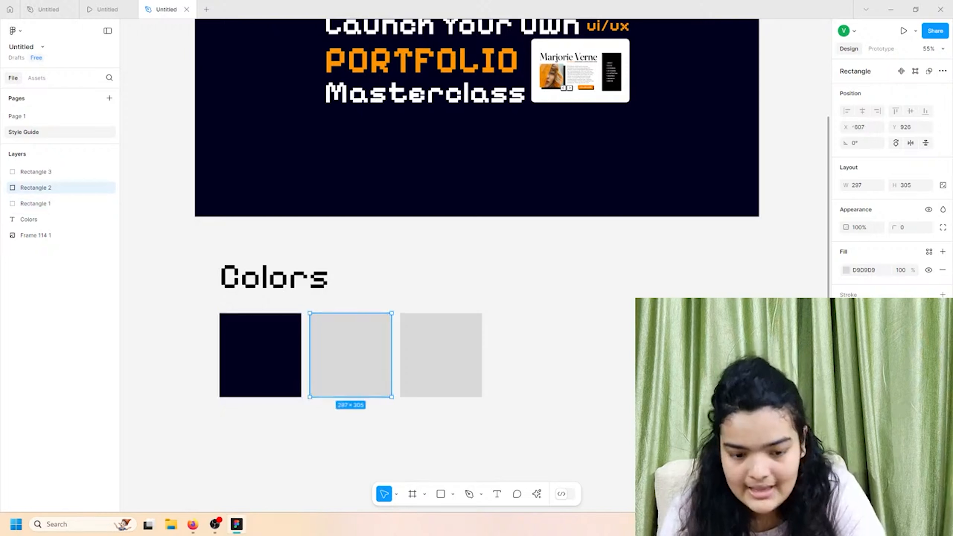
left_click(845, 271)
left_click(723, 394)
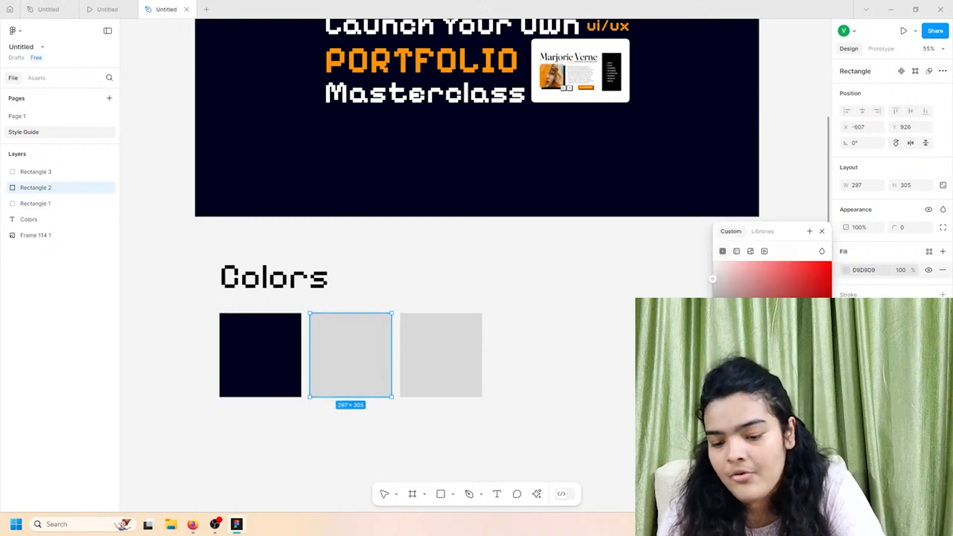
left_click(445, 65)
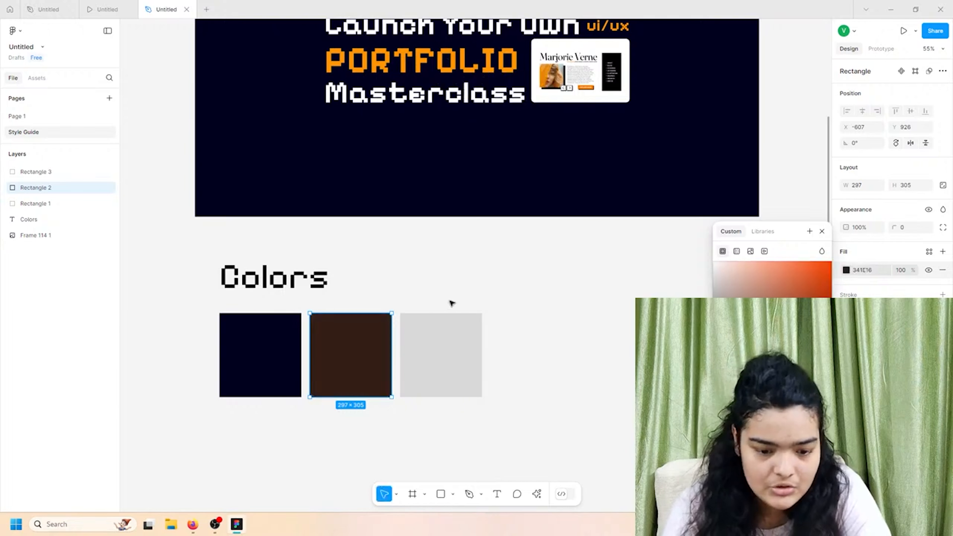
key("i")
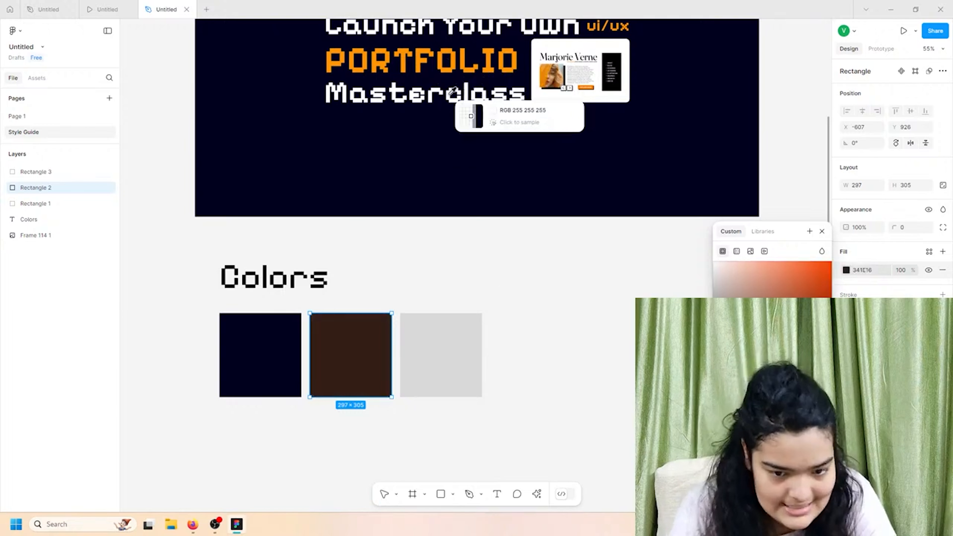
left_click(456, 64)
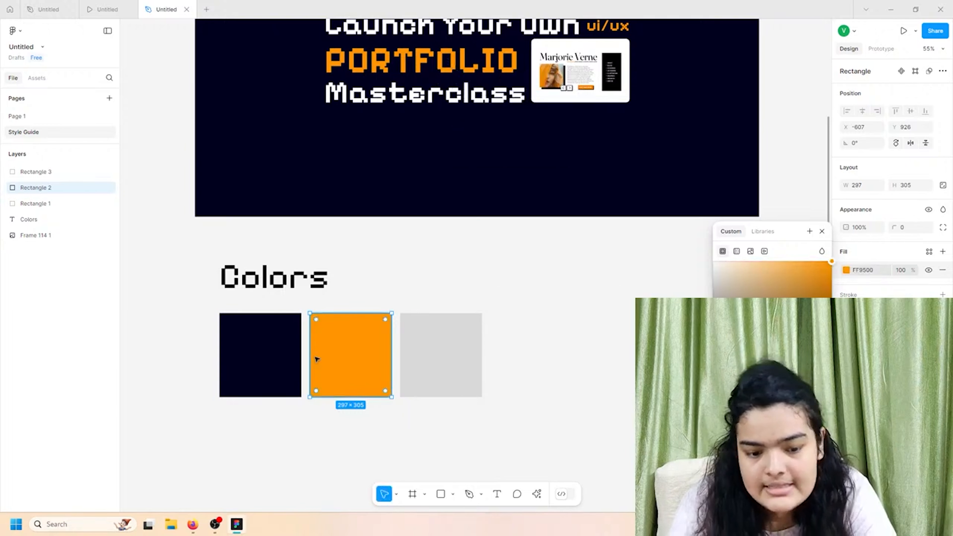
left_click(283, 355)
left_click(357, 327)
- Make the right swatch's fill white
left_click(425, 351)
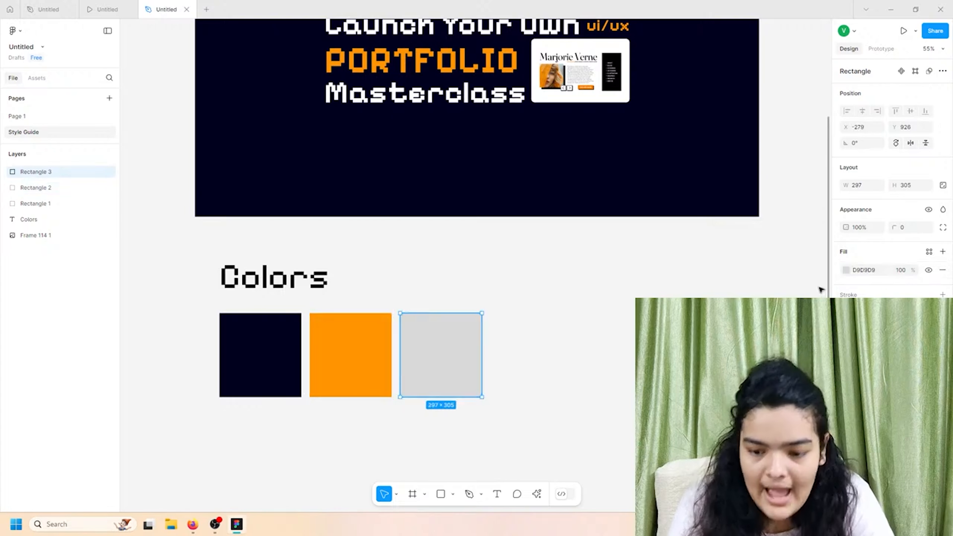
left_click(846, 270)
left_click_drag(801, 284, 680, 223)
left_click(508, 294)
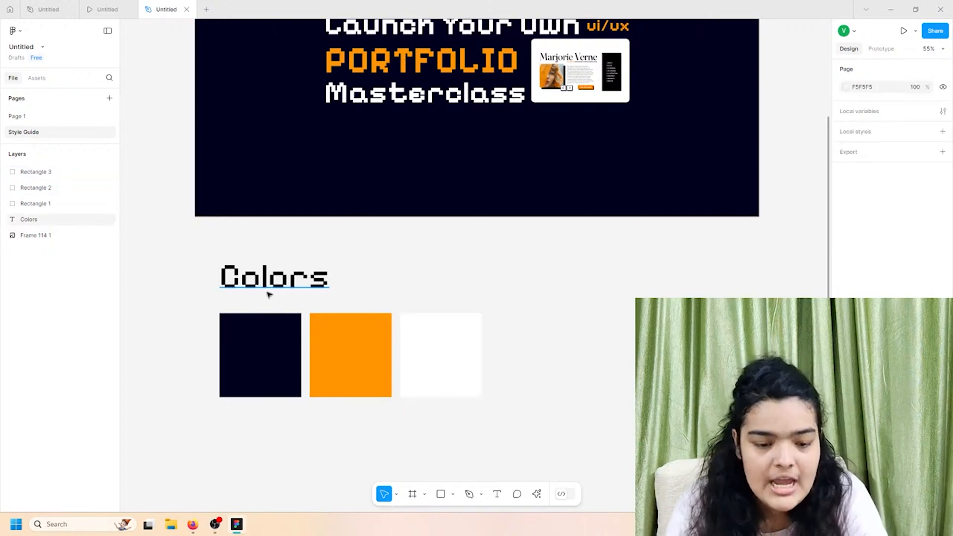
- Copy the Colors heading below the swatches and retype it as 'Fonts'
left_click_drag(201, 265, 511, 383)
scroll(511, 383, "up", 4)
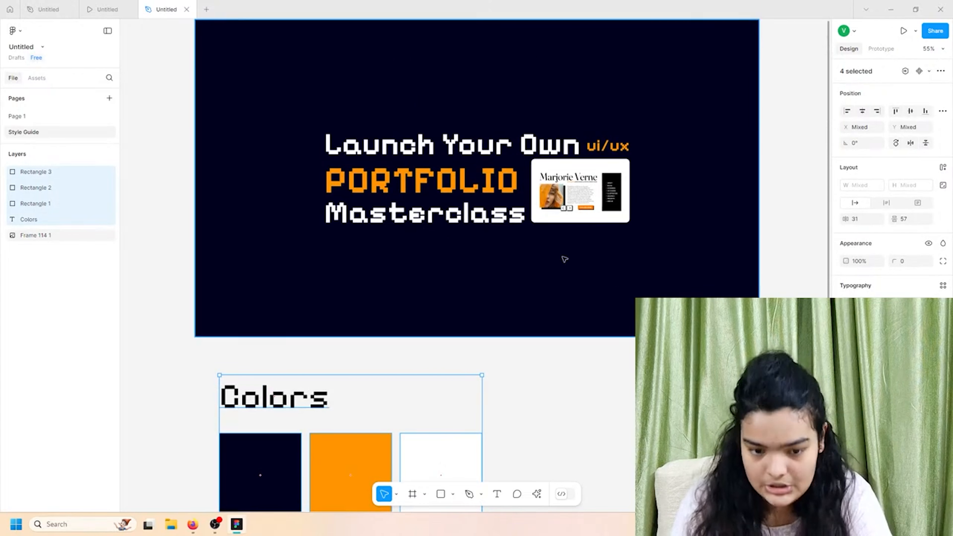
left_click(618, 280)
scroll(618, 280, "up", 2)
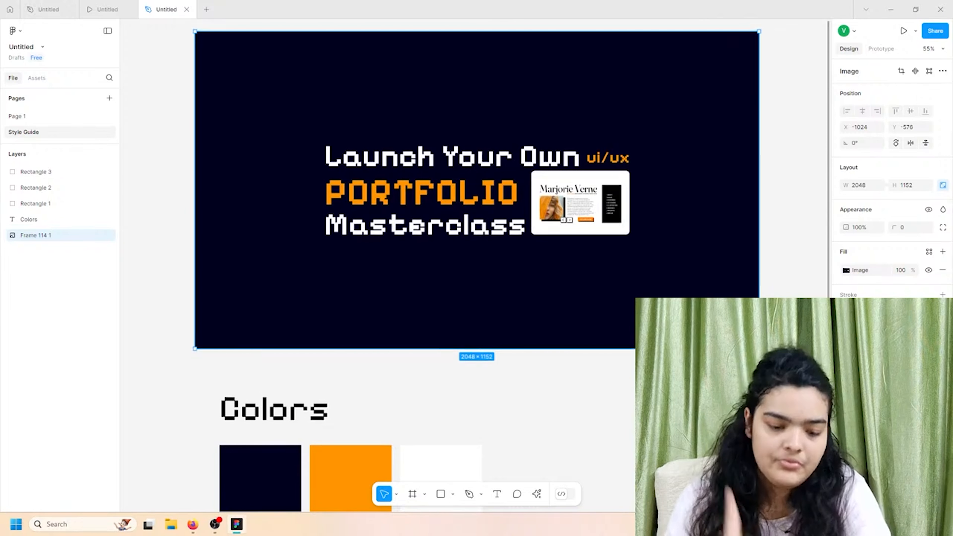
scroll(263, 409, "down", 5)
left_click(261, 252)
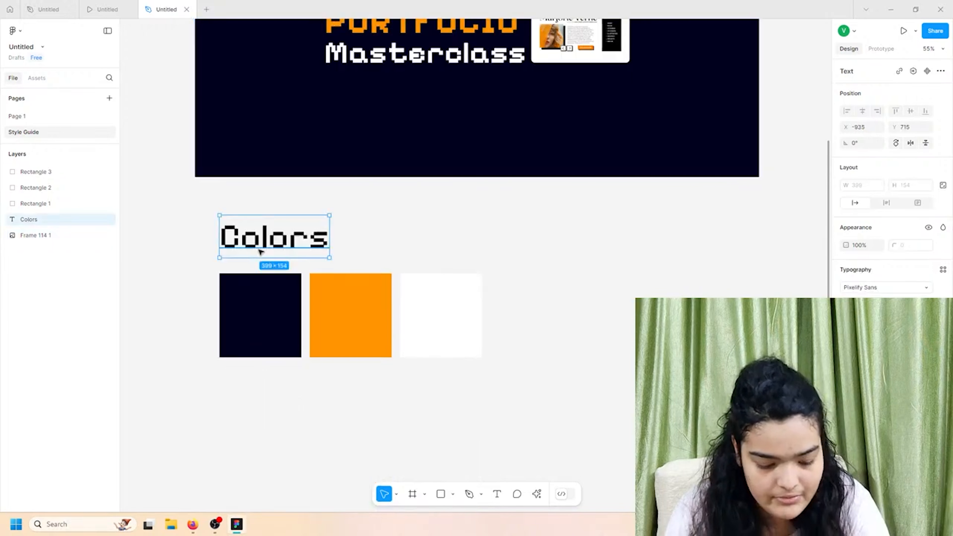
left_click_drag(260, 251, 270, 441)
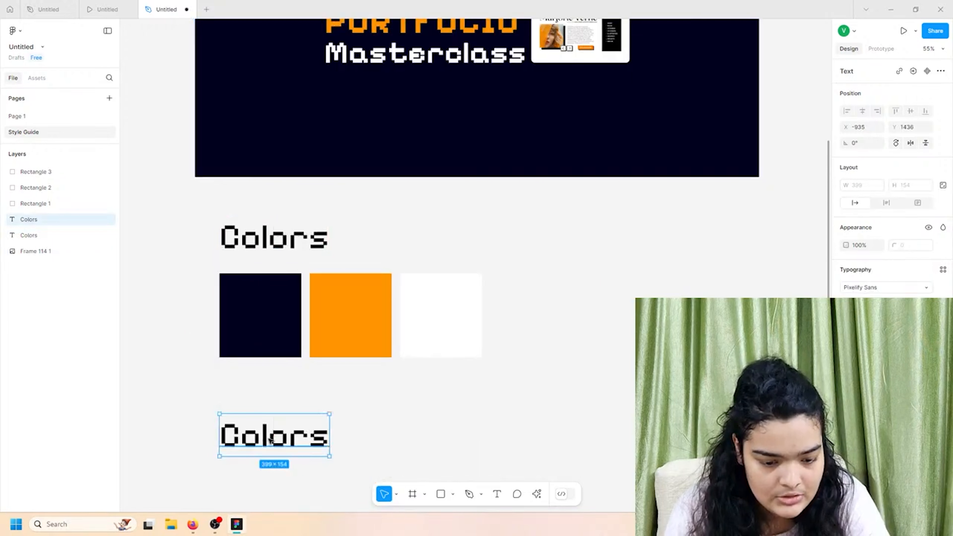
double_click(270, 440)
type("Fonts")
- Add a 'Pixelify Sans' sample line just below the Fonts heading
scroll(329, 439, "down", 3)
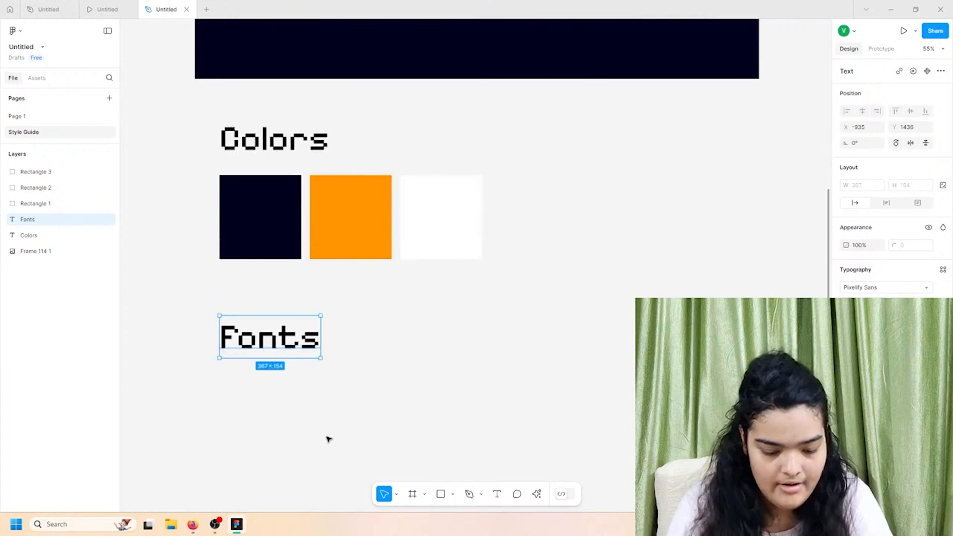
left_click_drag(259, 355, 259, 397)
double_click(260, 397)
type("PIxel")
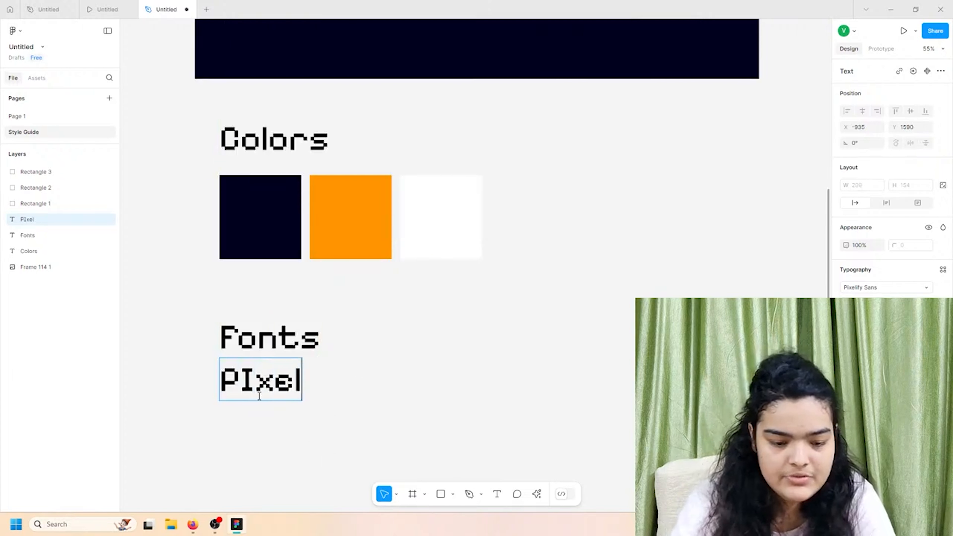
key("BackSpace")
key("BackSpace")
key("BackSpace")
key("BackSpace")
type("ixeli")
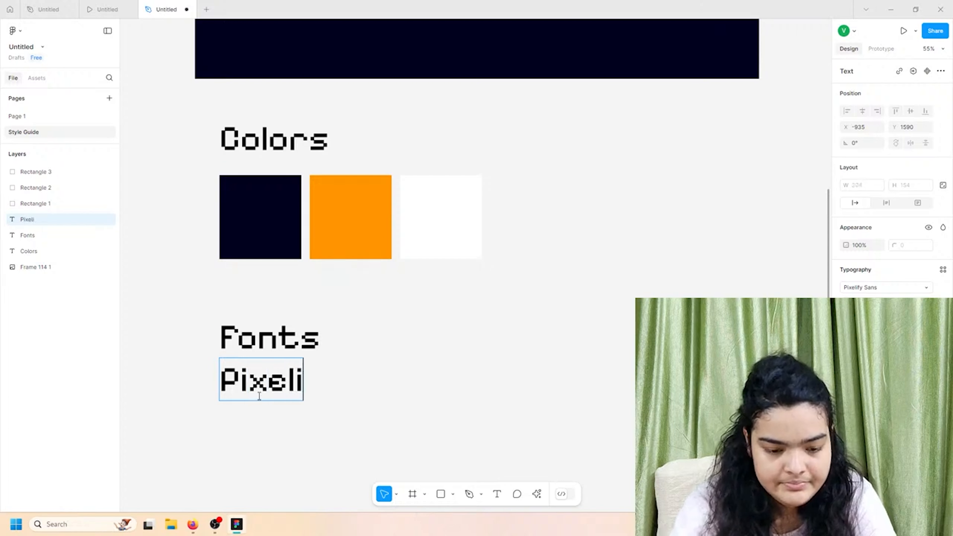
type("fy Sans")
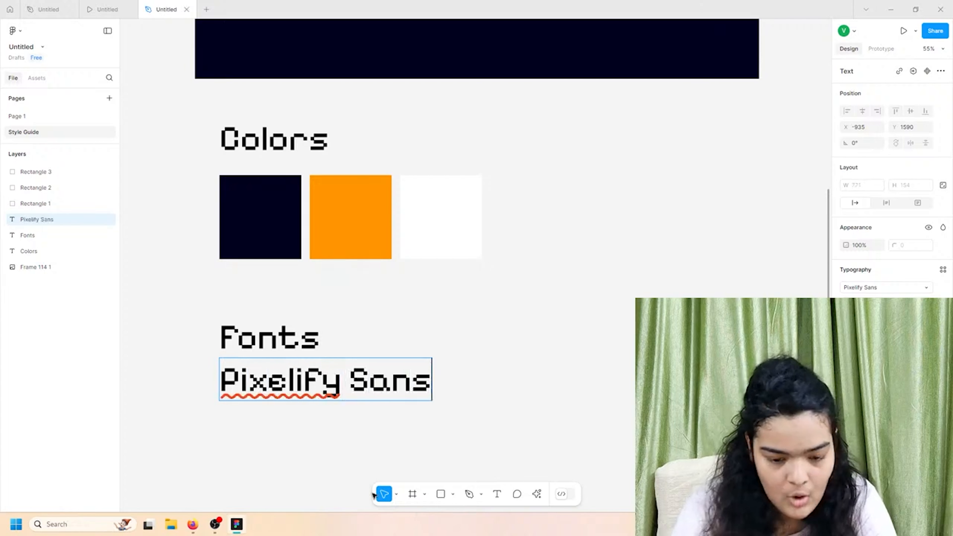
key("Escape")
- Add an 'Outfit' sample line below Pixelify Sans
key("ctrl+d")
left_click_drag(280, 375, 282, 421)
double_click(288, 417)
type("Outfit")
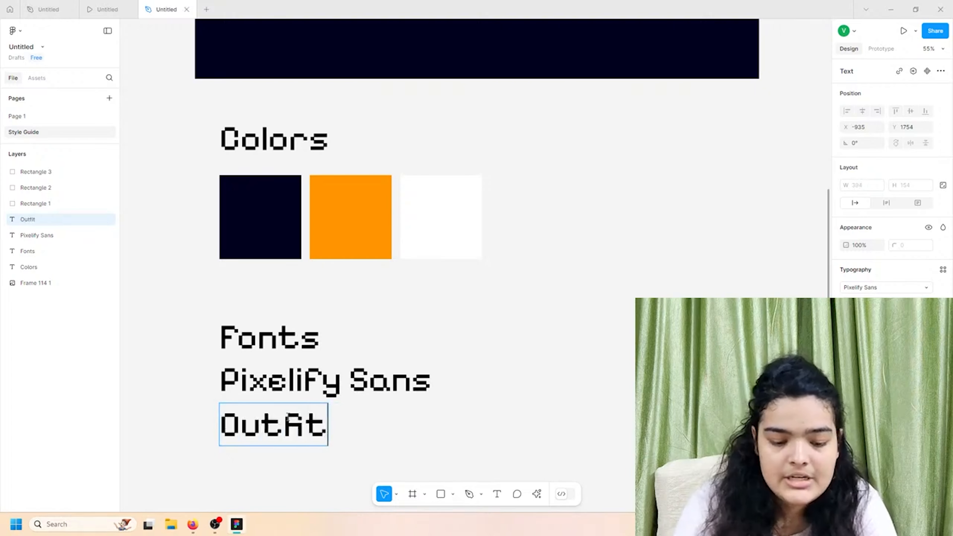
key("Escape")
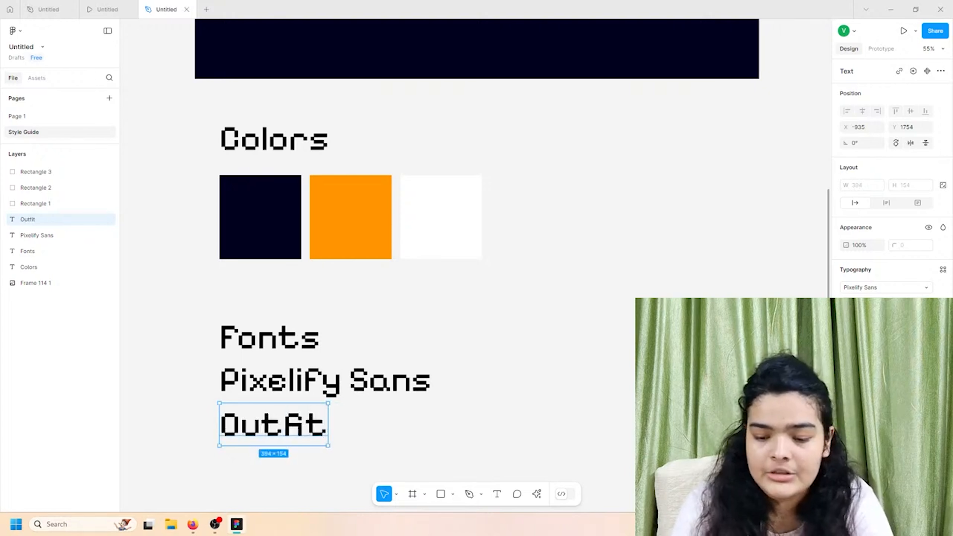
left_click(860, 287)
- Set the Outfit sample to the Outfit font, SemiBold, size 64, and nudge it up slightly
type("outfit")
key("Return")
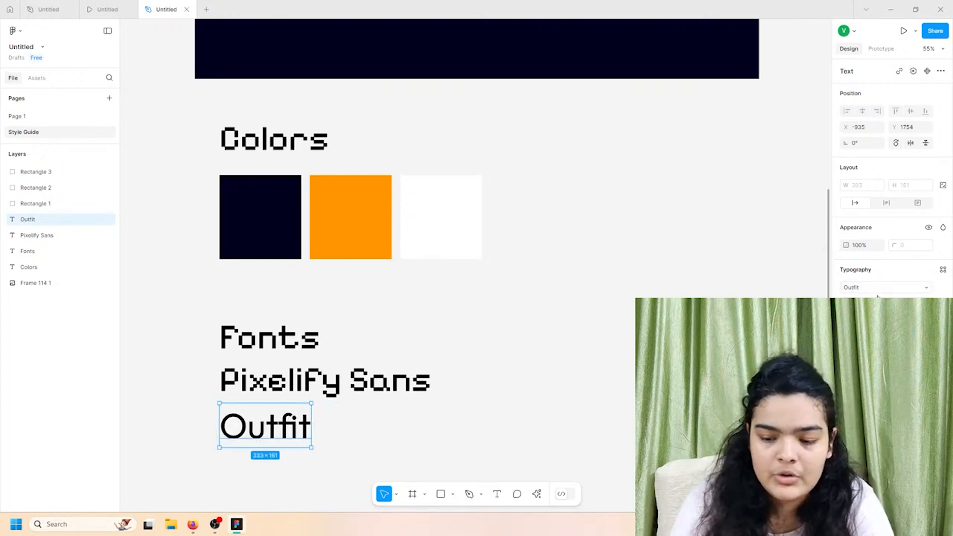
left_click(862, 303)
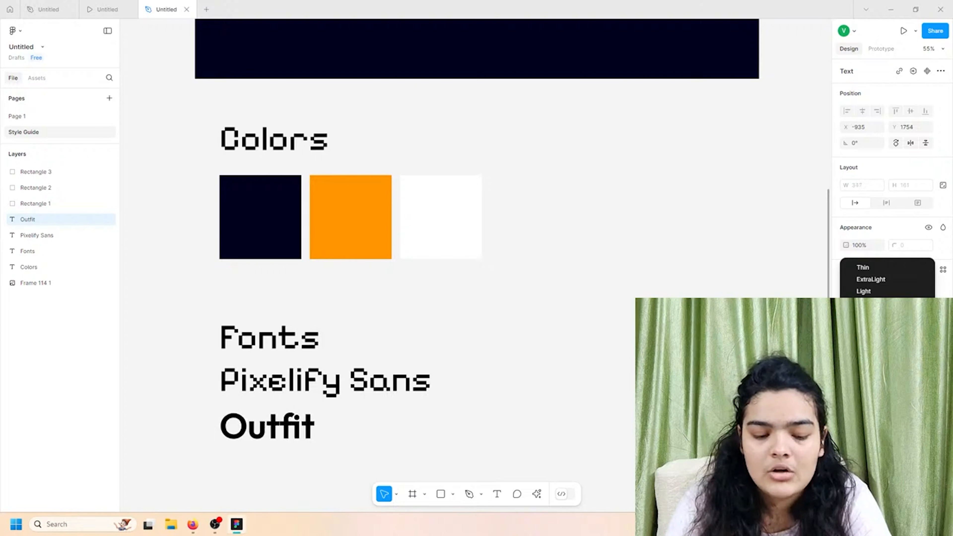
left_click(863, 328)
left_click(911, 304)
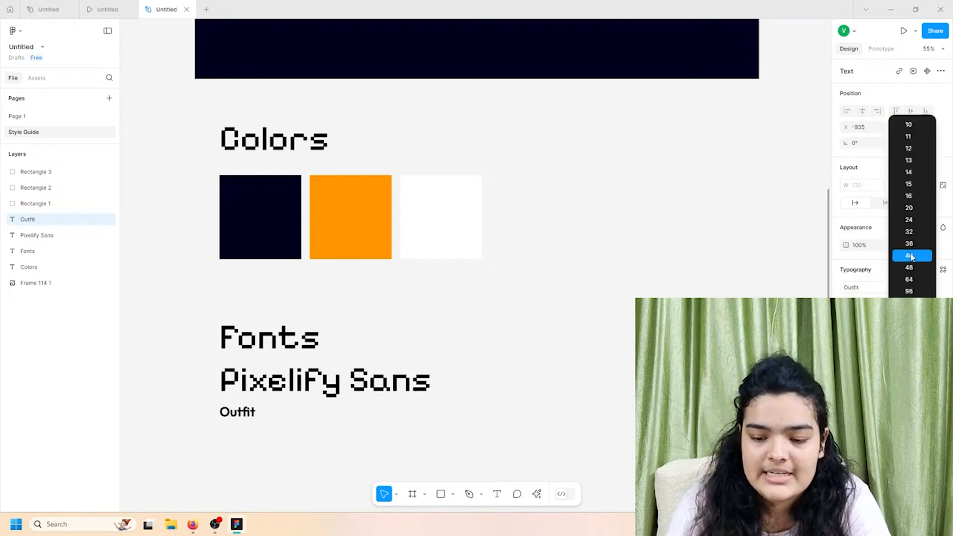
left_click(918, 280)
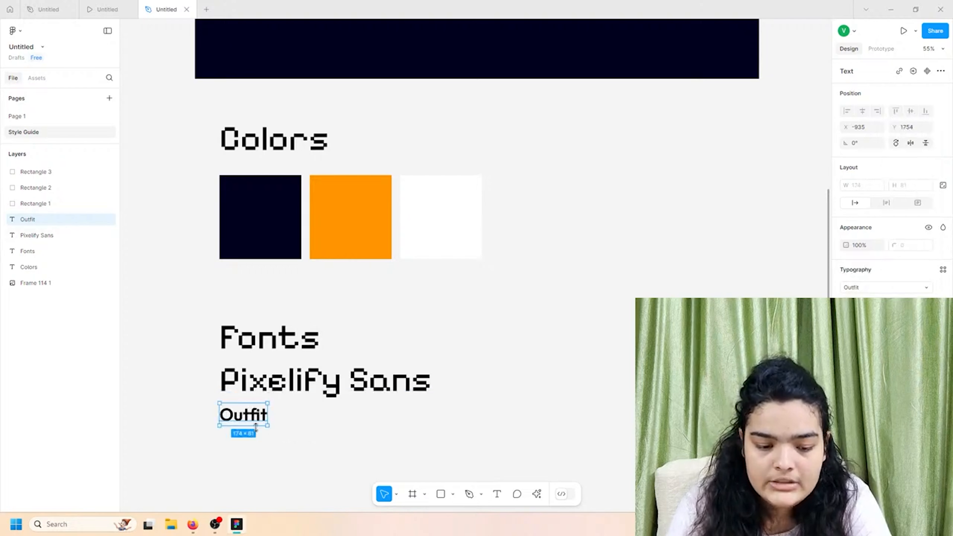
left_click_drag(241, 414, 240, 411)
scroll(260, 397, "up", 6)
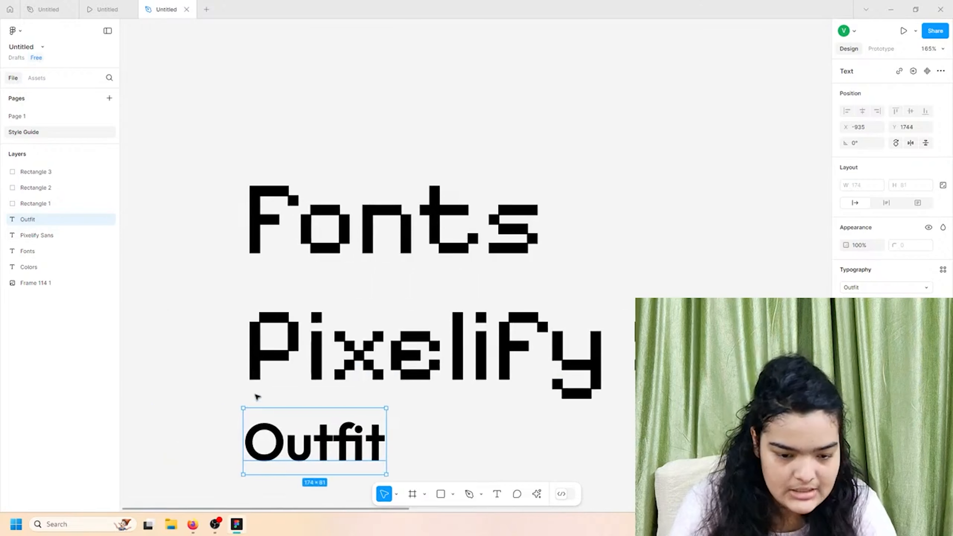
scroll(265, 395, "down", 2)
- Shift the Pixelify Sans and Outfit samples down and underline the Fonts heading
left_click(170, 356)
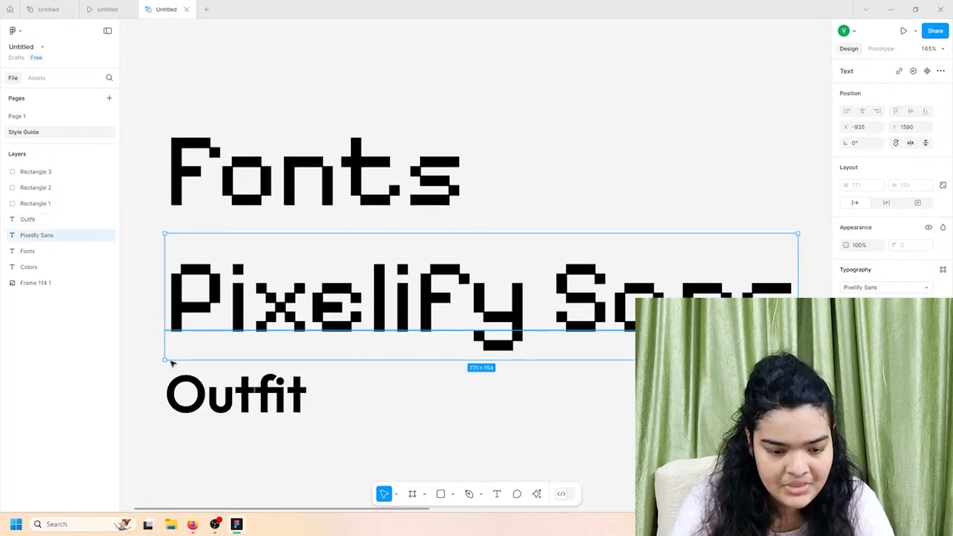
left_click_drag(137, 321, 209, 397)
left_click_drag(216, 335, 227, 381)
left_click(243, 213)
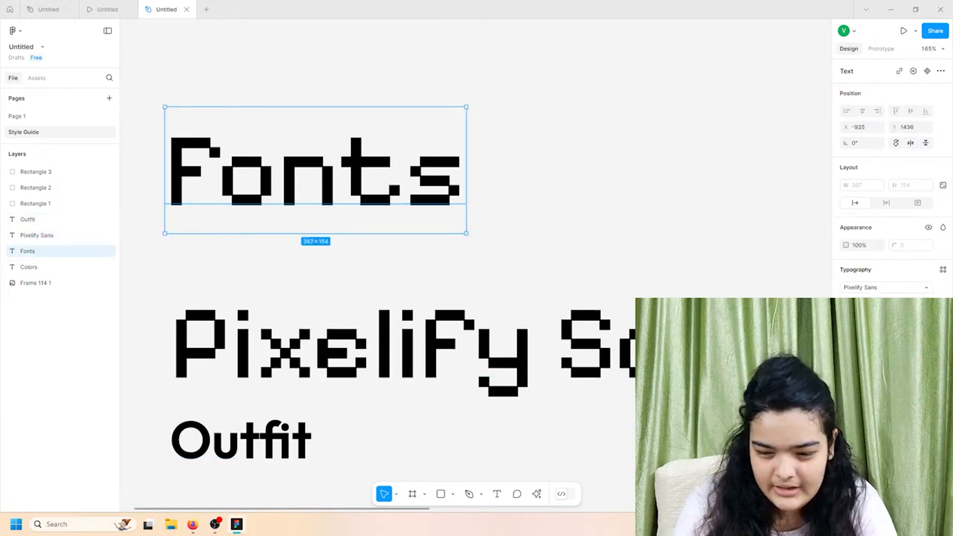
left_click(943, 346)
left_click(795, 360)
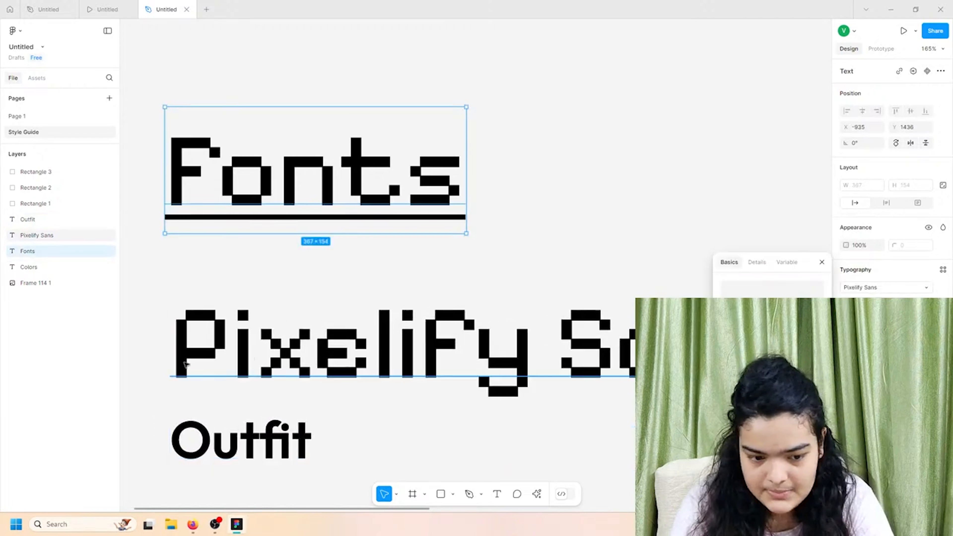
left_click(150, 337)
- Align both samples with the Fonts heading and underline the Colors heading
left_click_drag(150, 337, 289, 449)
left_click_drag(324, 415, 326, 411)
scroll(319, 370, "down", 4)
scroll(325, 358, "up", 1)
left_click(283, 141)
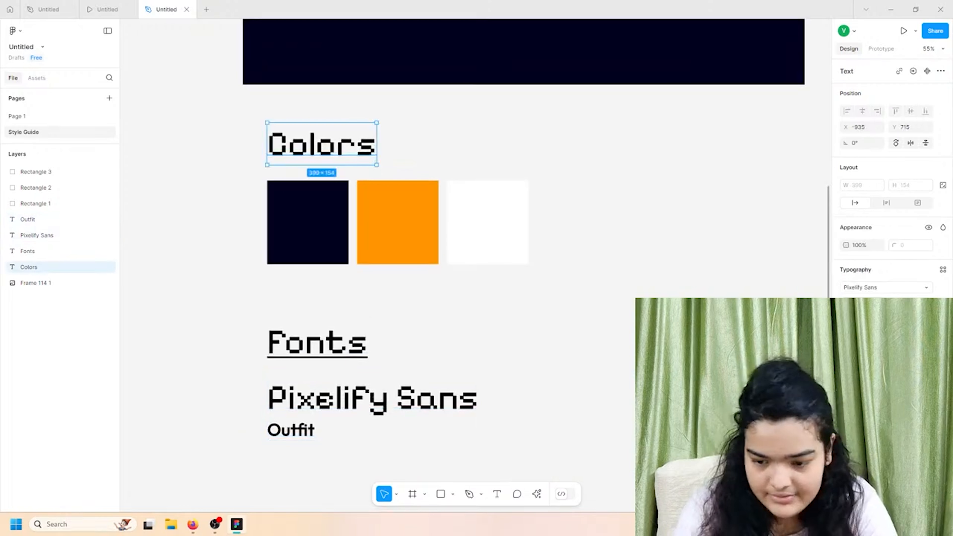
left_click(943, 270)
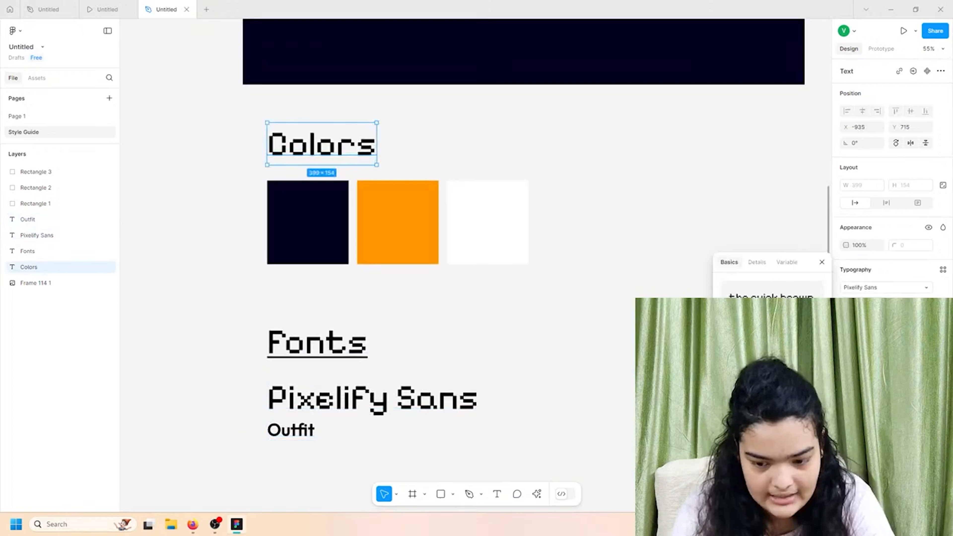
left_click(289, 304)
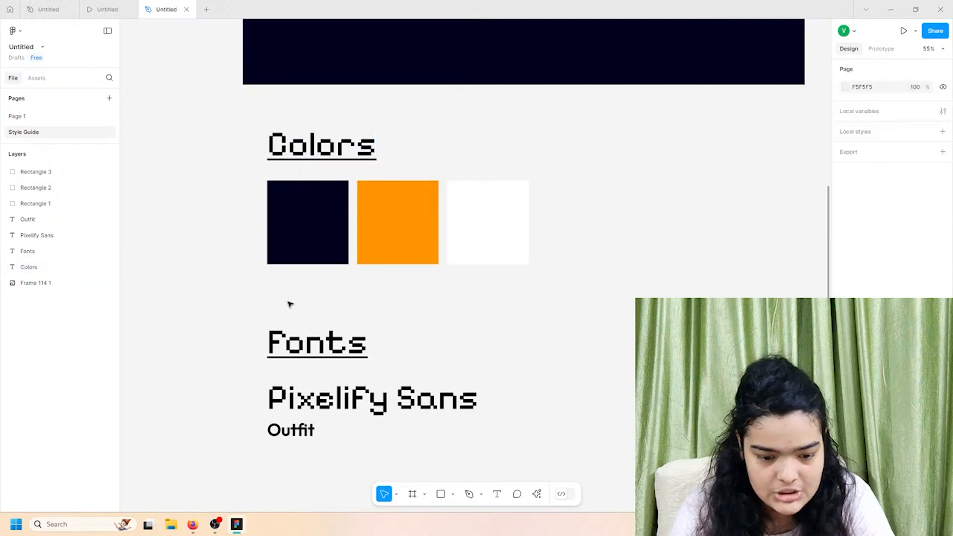
- Space the Outfit sample 14 below Pixelify Sans and fine-tune both positions
left_click_drag(205, 384, 297, 450)
left_click_drag(292, 416, 292, 418)
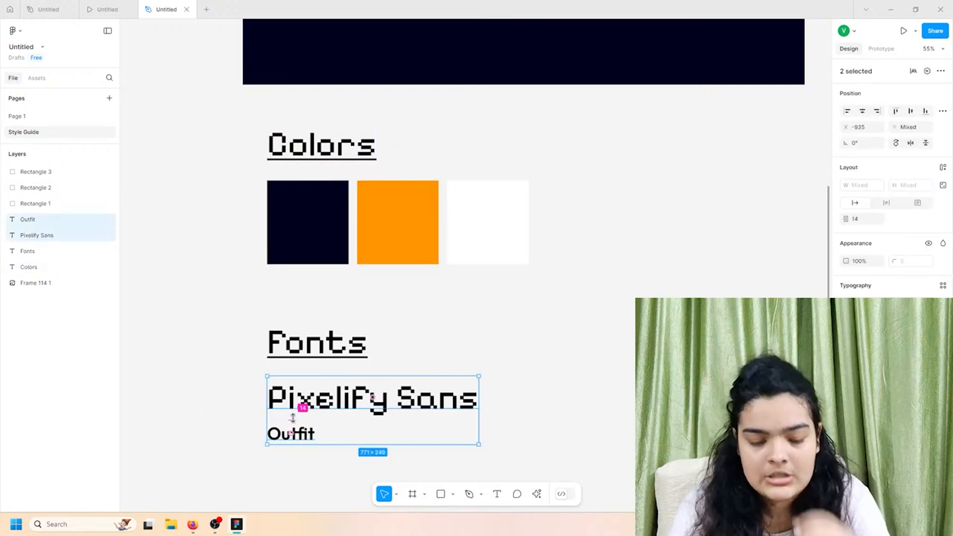
left_click(186, 449)
left_click_drag(220, 390, 318, 449)
left_click_drag(314, 404, 314, 402)
left_click(204, 402)
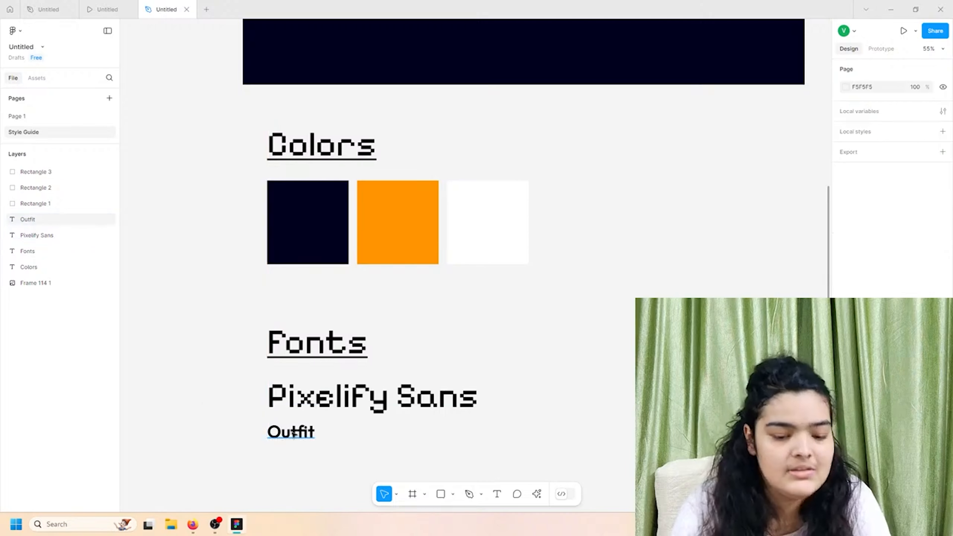
left_click_drag(287, 436, 288, 433)
left_click(253, 393)
- Shift the Colors heading and navy, orange, white swatches slightly down beneath the banner, then review the page
scroll(227, 375, "up", 2)
scroll(226, 375, "right", 1)
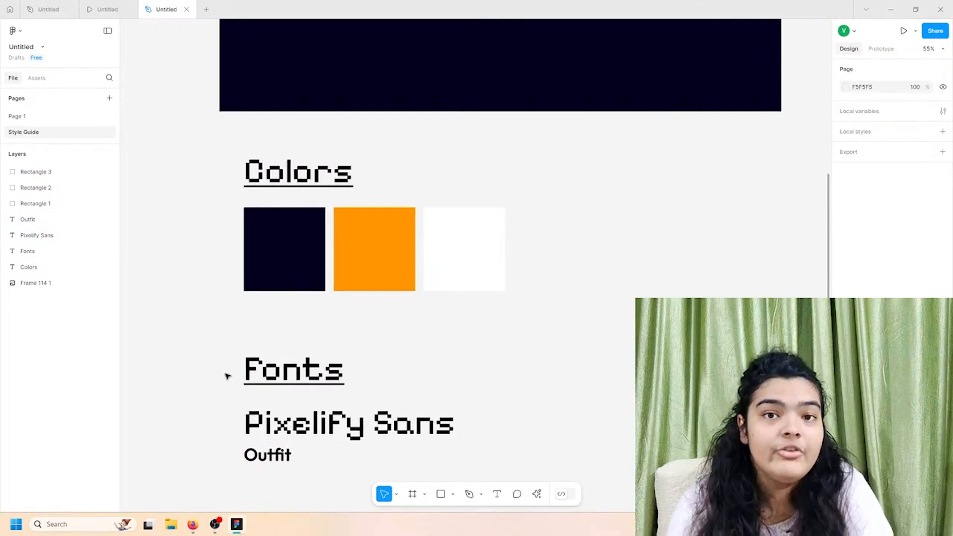
scroll(227, 375, "up", 1)
scroll(228, 375, "right", 1)
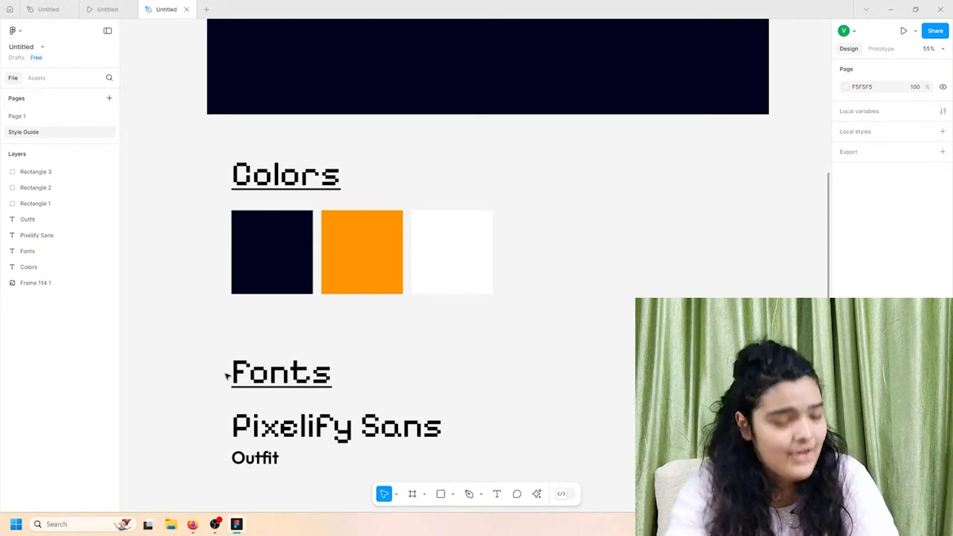
scroll(209, 345, "up", 6)
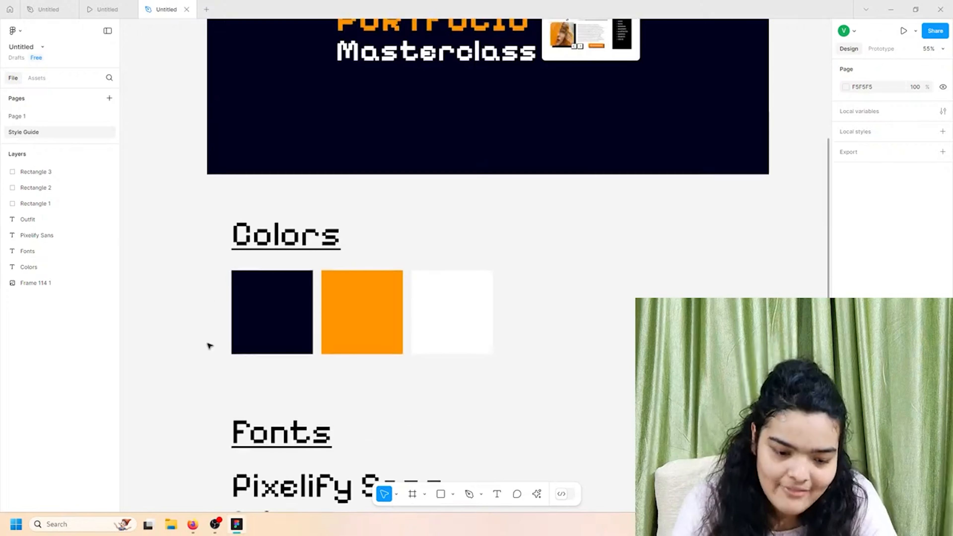
scroll(203, 354, "down", 4)
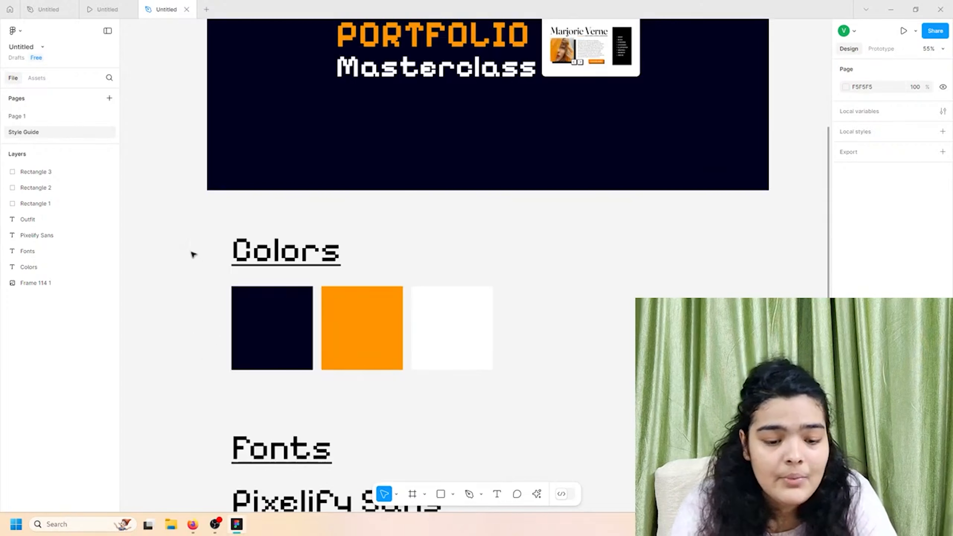
left_click_drag(191, 251, 340, 366)
left_click_drag(195, 218, 481, 364)
left_click_drag(336, 332, 336, 340)
left_click(464, 266)
scroll(466, 268, "down", 2)
scroll(466, 268, "down", 1)
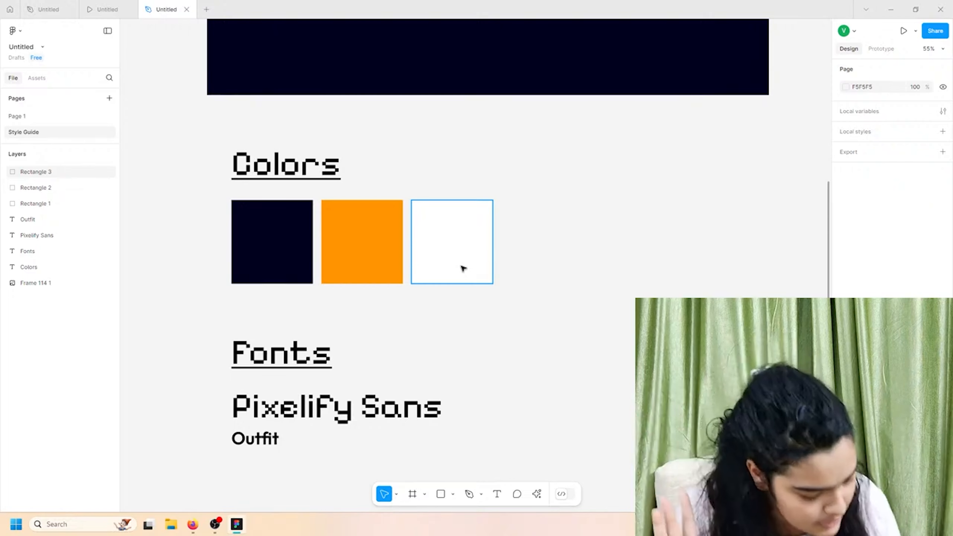
scroll(632, 332, "up", 5)
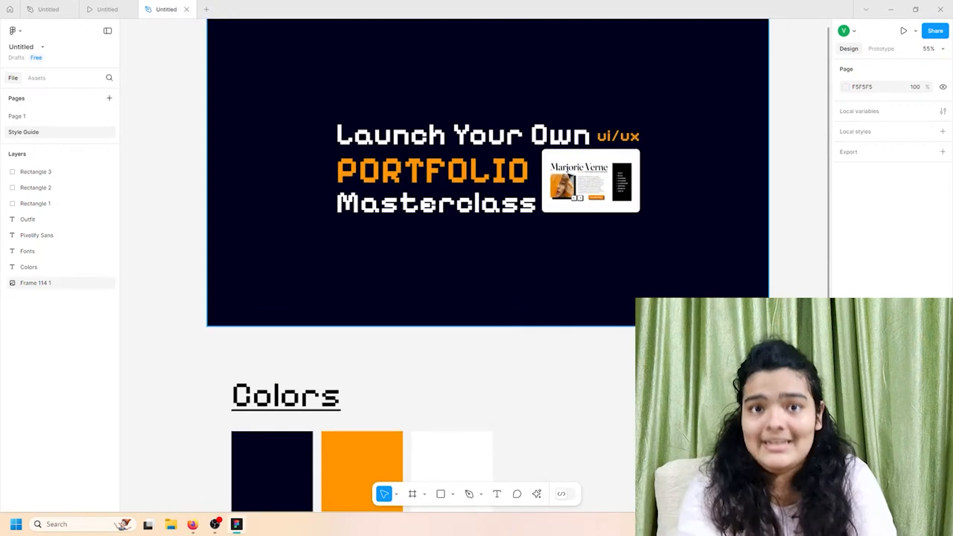
scroll(473, 262, "down", 7)
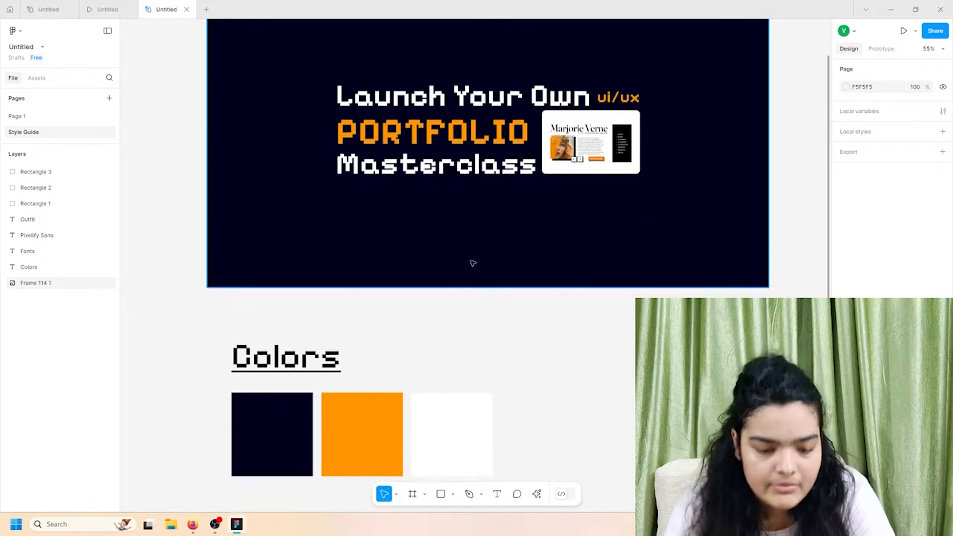
- Copy the Fonts heading below the Outfit sample and rename it 'Images'
left_click(265, 261)
key("ctrl+v")
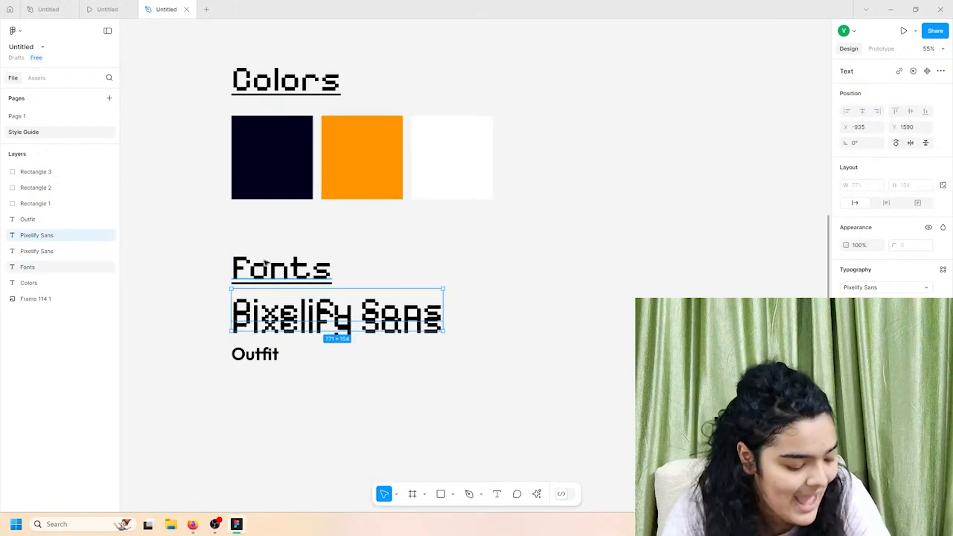
key("ctrl+b")
key("ctrl+z")
key("ctrl+z")
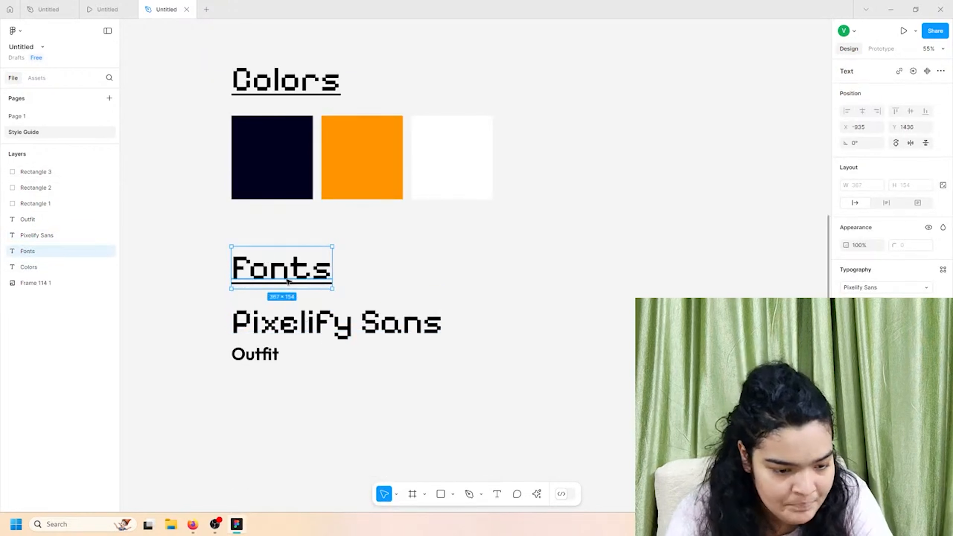
left_click_drag(287, 277, 286, 428)
double_click(286, 428)
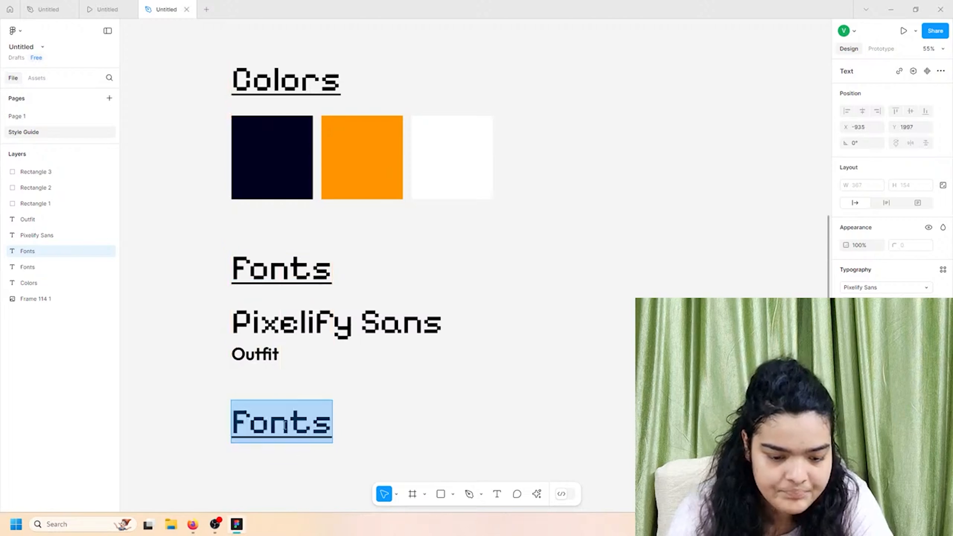
type("Images")
key("Escape")
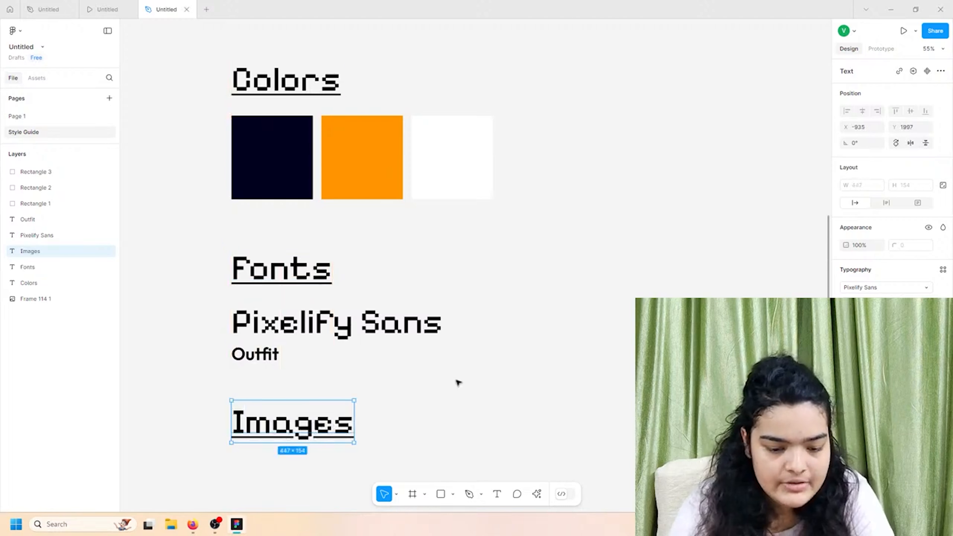
scroll(454, 383, "down", 3)
key("Escape")
- Load adasdad and MacBook Pro 14_ - 1 to 4 from the lypm folder for placing
key("ctrl+shift+k")
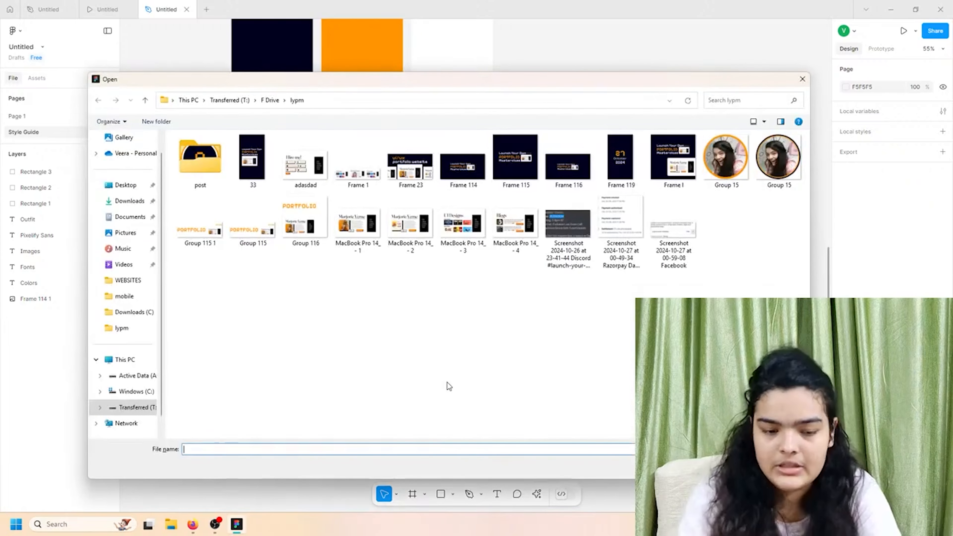
left_click(305, 161)
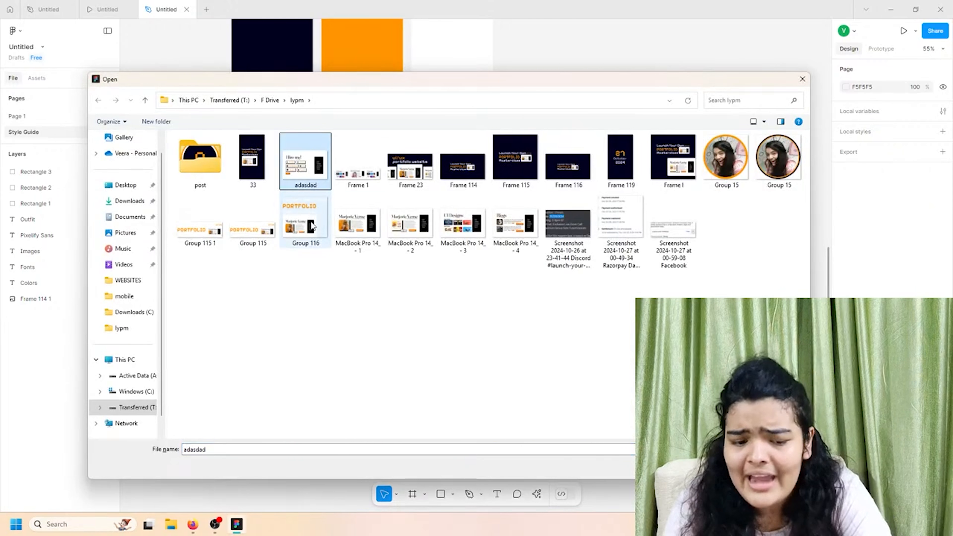
left_click(357, 225, "shift")
left_click(493, 233)
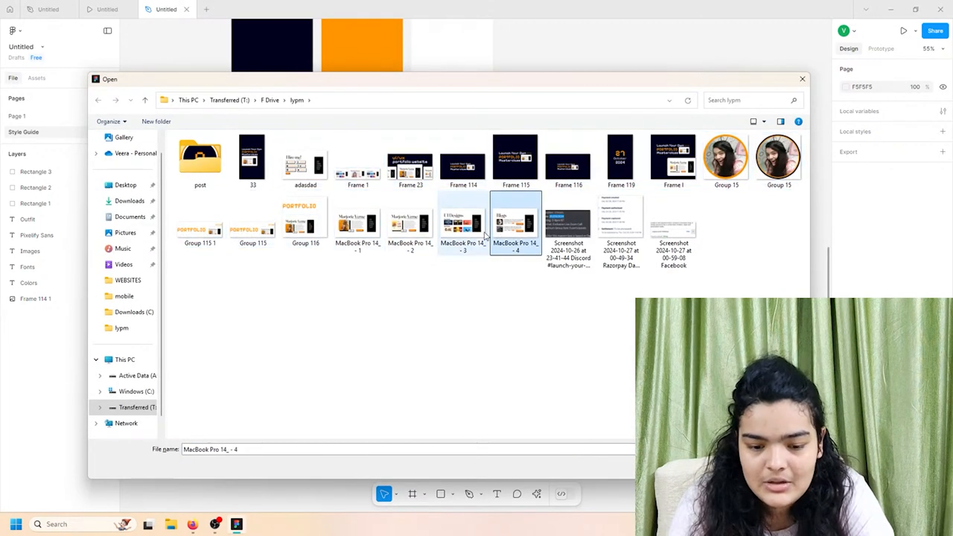
left_click(449, 221, "ctrl")
left_click(386, 229, "ctrl")
left_click(358, 221, "ctrl")
left_click(325, 180, "ctrl")
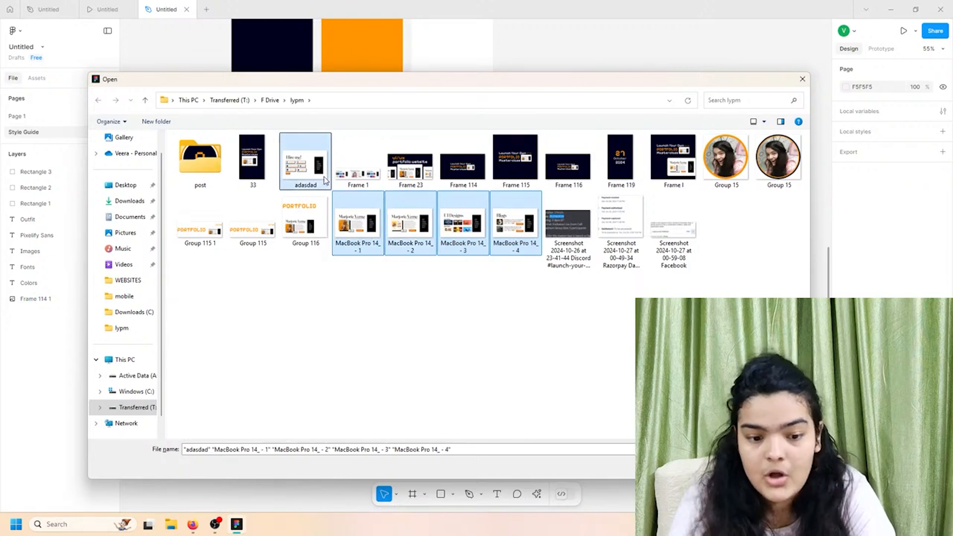
key("Return")
- Place the five portfolio screenshots below the Images heading and shrink the row to fit the page
scroll(549, 436, "down", 4)
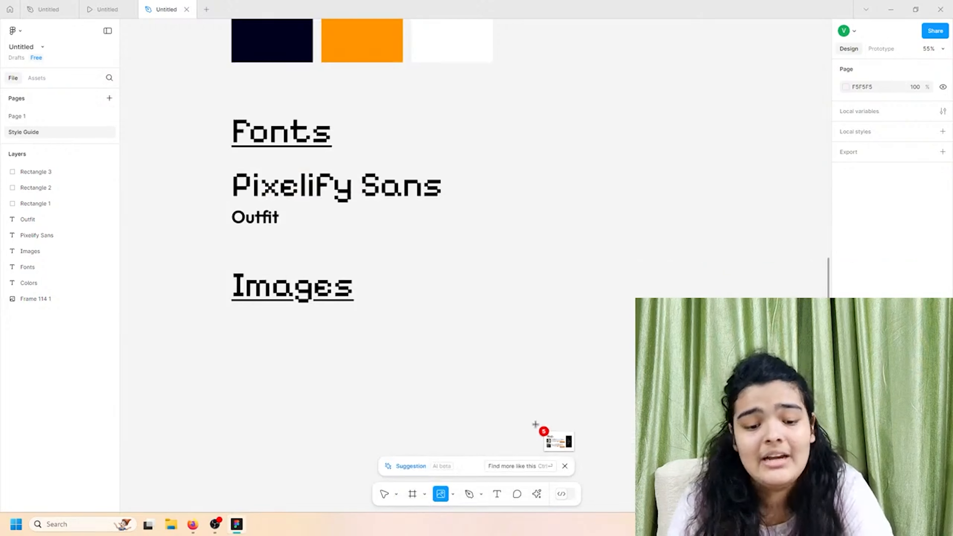
left_click(332, 315)
left_click(574, 298)
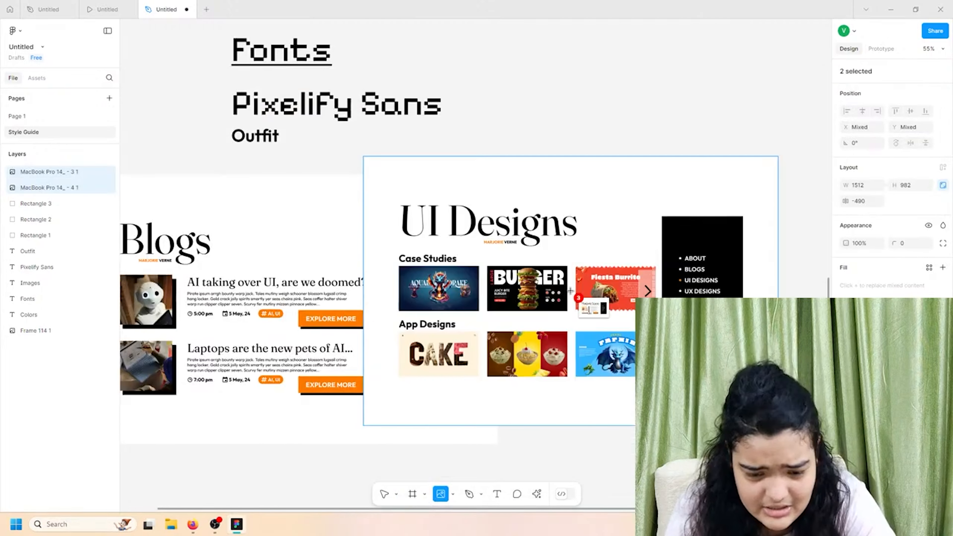
scroll(614, 289, "down", 5)
left_click(615, 290)
scroll(715, 309, "down", 3)
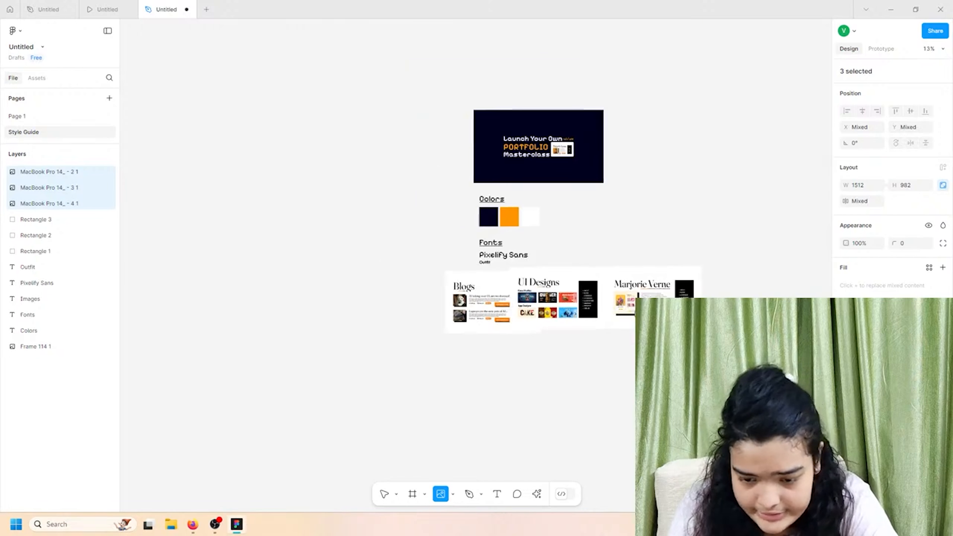
left_click(752, 316)
left_click(406, 307)
left_click_drag(491, 325, 452, 375)
left_click_drag(517, 394, 503, 318)
- Move all five screenshots together so they sit under the Images heading
scroll(505, 298, "up", 5)
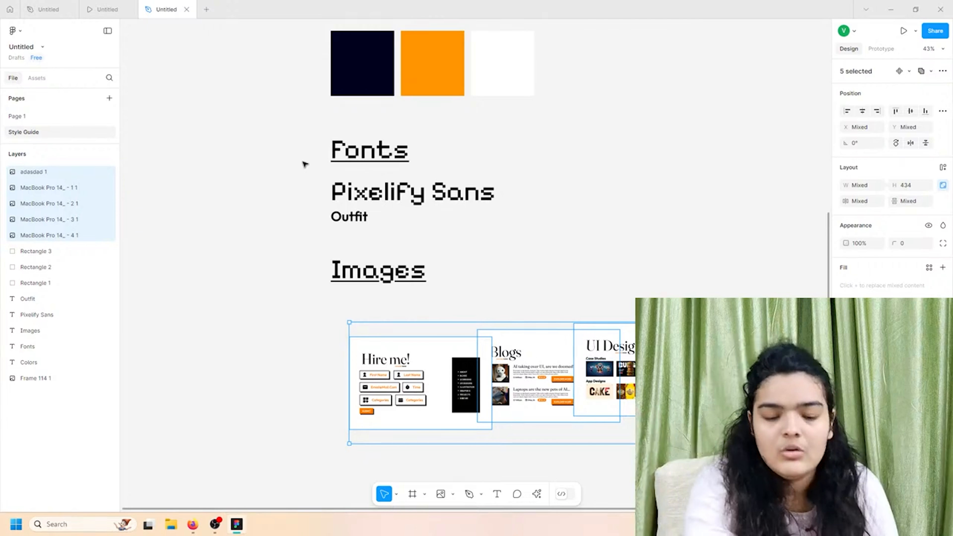
scroll(304, 164, "up", 3)
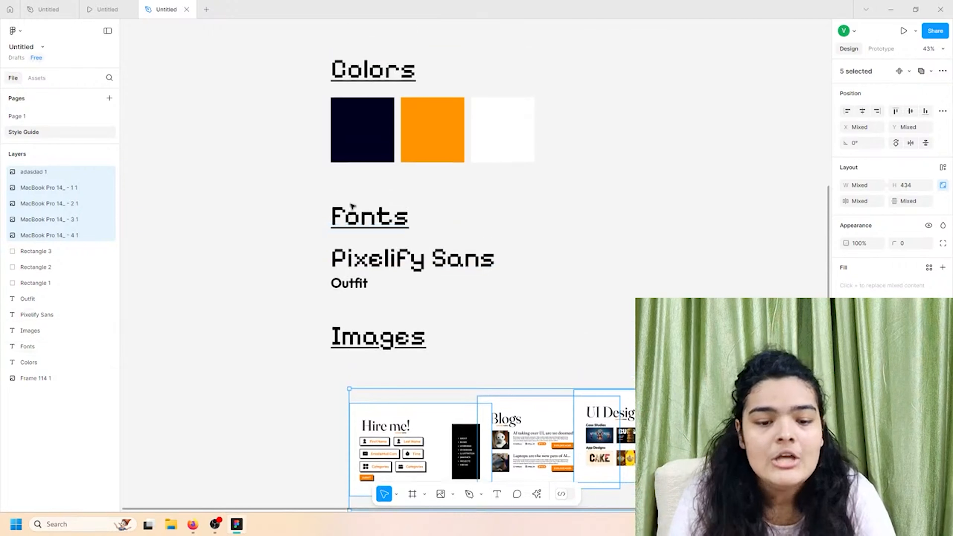
scroll(353, 214, "right", 5)
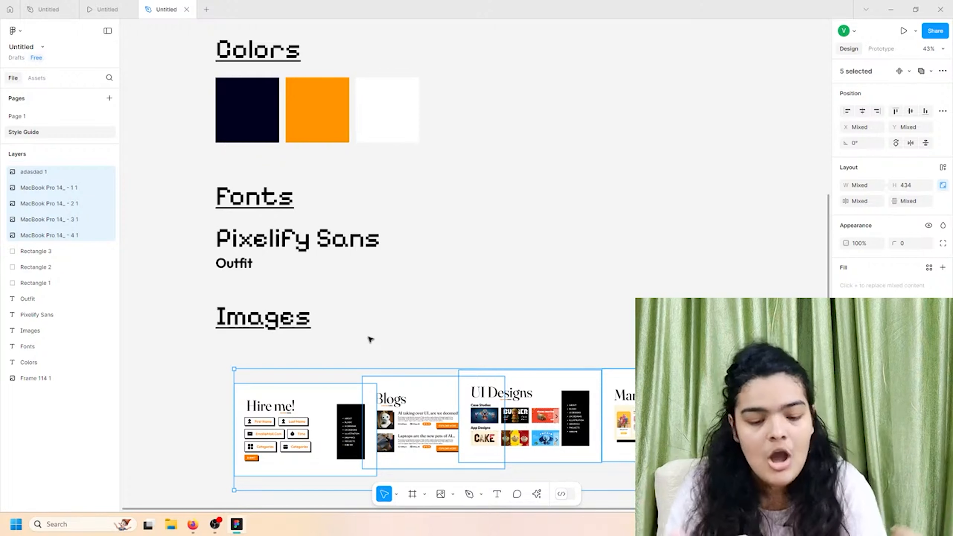
left_click(381, 339)
scroll(376, 353, "down", 1)
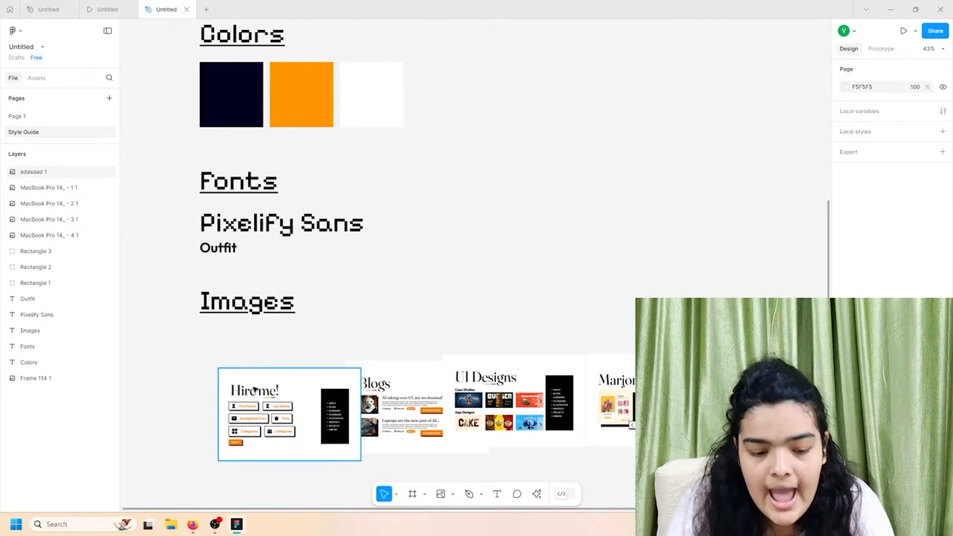
left_click_drag(192, 377, 747, 467)
left_click_drag(606, 466, 549, 428)
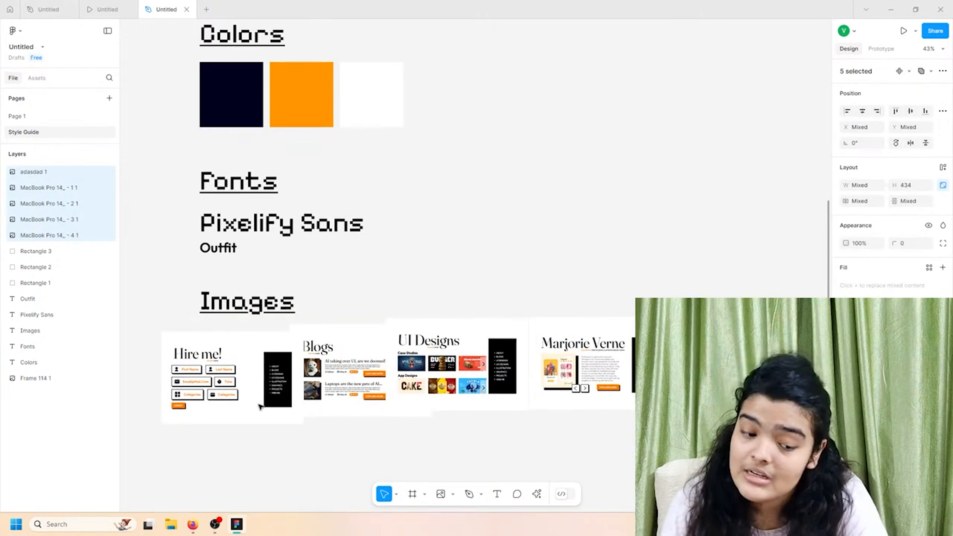
left_click(273, 413)
left_click_drag(273, 412, 773, 492)
left_click_drag(725, 350, 215, 378)
left_click_drag(338, 371, 601, 465)
left_click_drag(543, 371, 322, 408)
left_click_drag(433, 341, 507, 379)
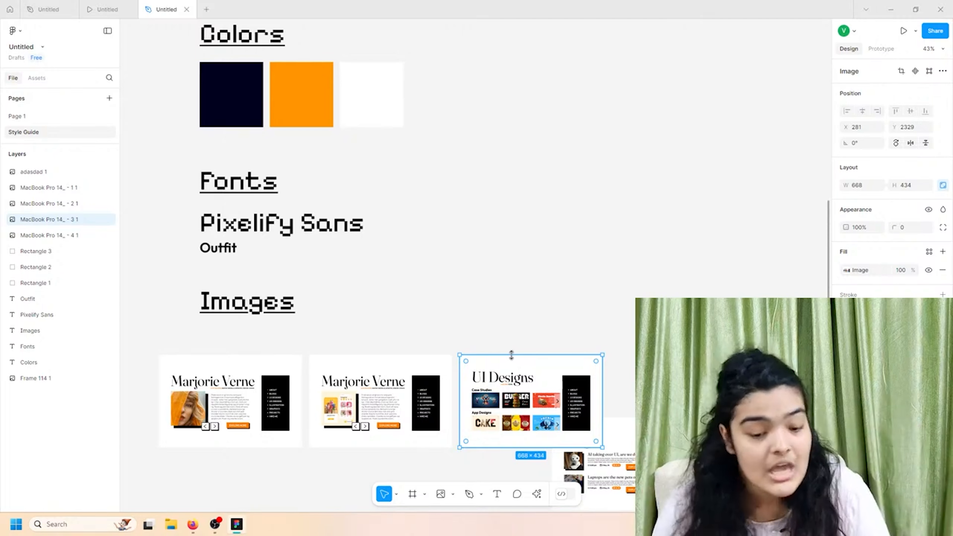
- Line up the top row of three and start a second row with Blogs and Hire me!
scroll(511, 354, "down", 1)
scroll(511, 355, "down", 1)
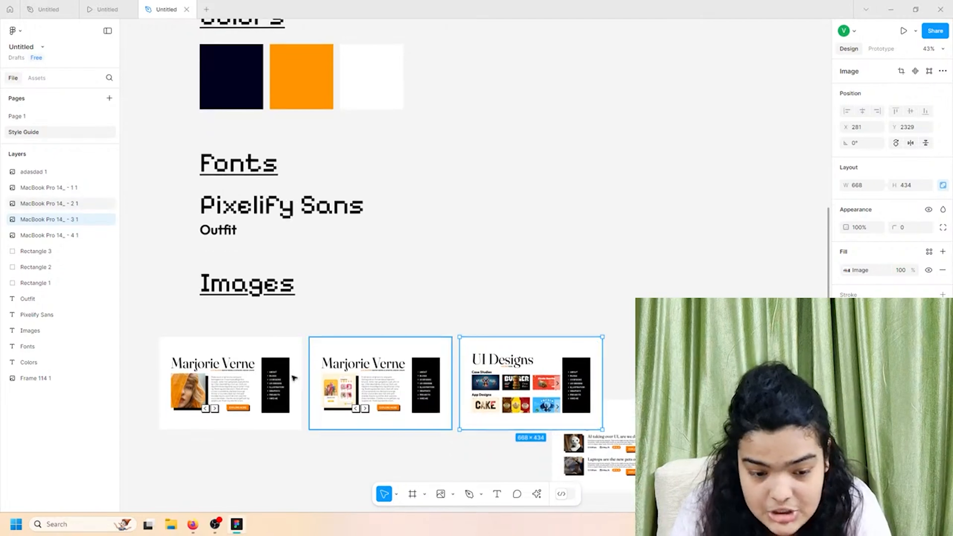
left_click_drag(223, 365, 248, 347)
left_click(364, 365)
left_click_drag(365, 367, 393, 349)
left_click_drag(499, 363, 536, 345)
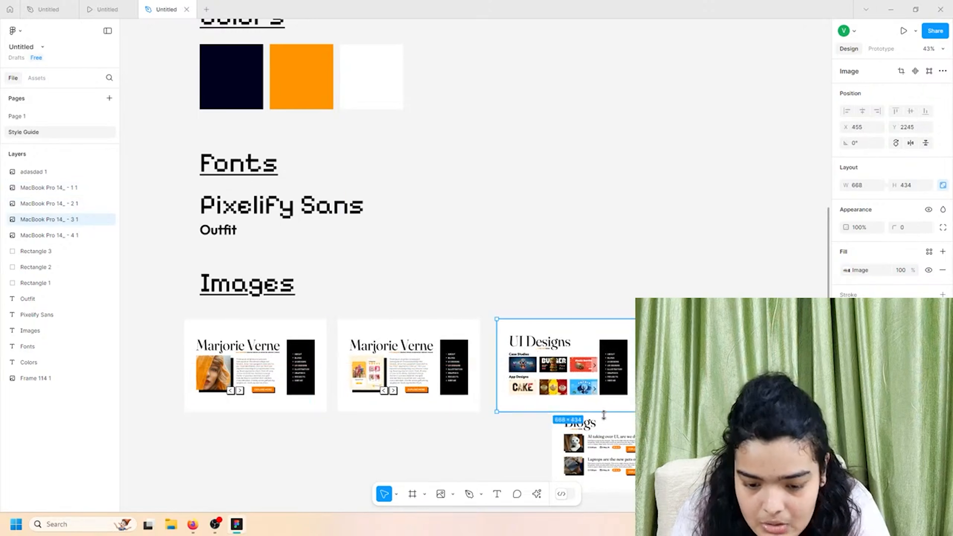
left_click_drag(597, 446, 228, 467)
left_click_drag(823, 402, 402, 486)
- Align the whole five-screenshot grid with the page headings
scroll(178, 297, "down", 3)
left_click_drag(162, 264, 551, 390)
left_click_drag(290, 302, 306, 306)
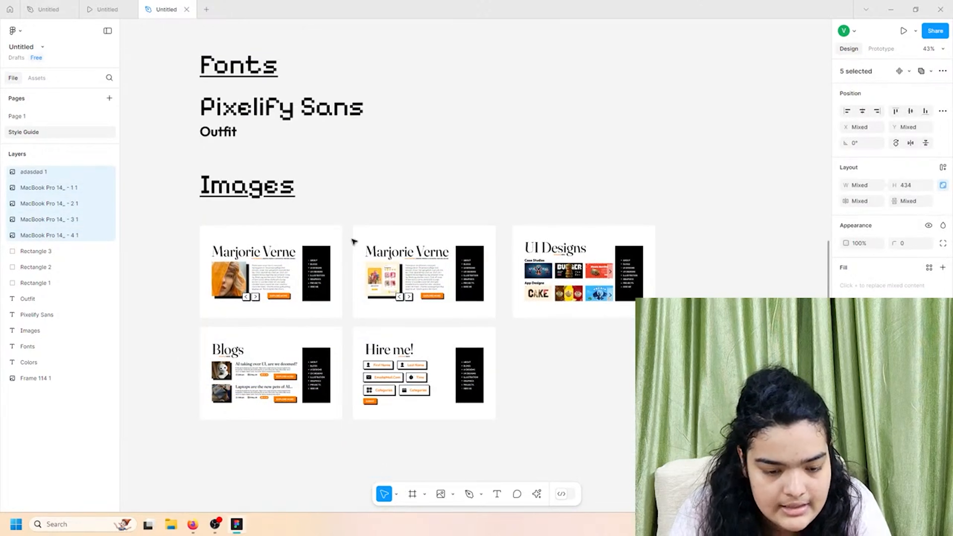
scroll(354, 241, "up", 1)
left_click_drag(354, 241, 354, 233)
- Duplicate the Colors heading to the right of the colour swatches
left_click(519, 250)
left_click(502, 254)
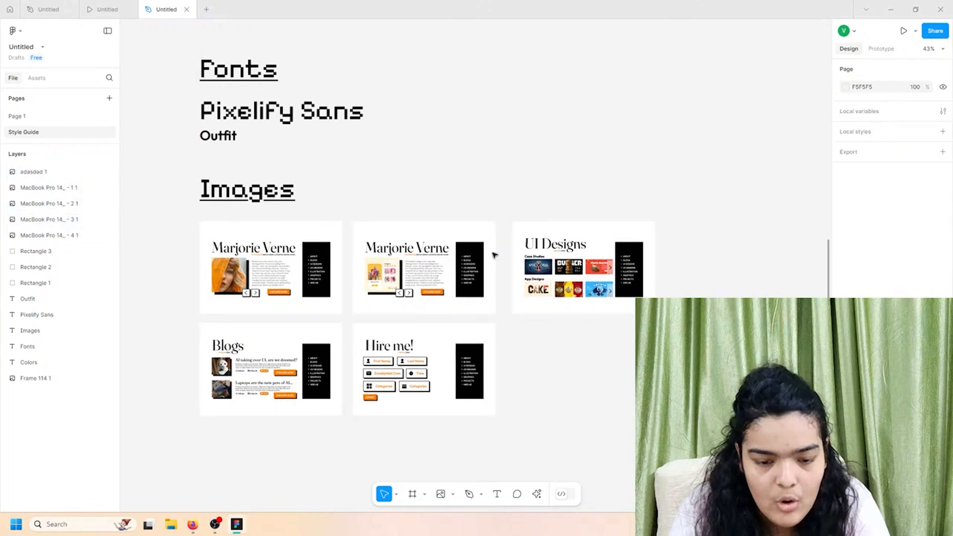
scroll(494, 255, "up", 5)
scroll(325, 252, "down", 1)
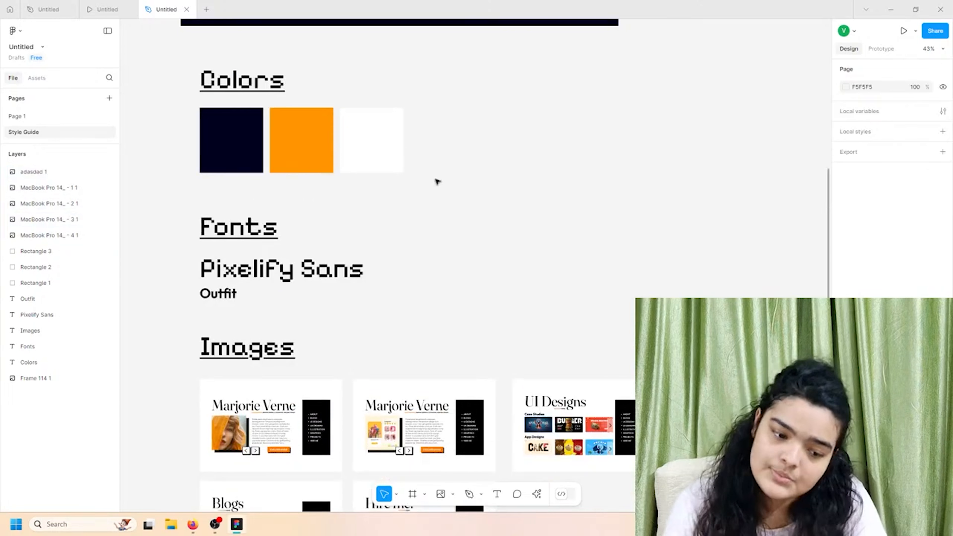
scroll(436, 181, "down", 1)
scroll(492, 302, "down", 2)
scroll(461, 315, "up", 7)
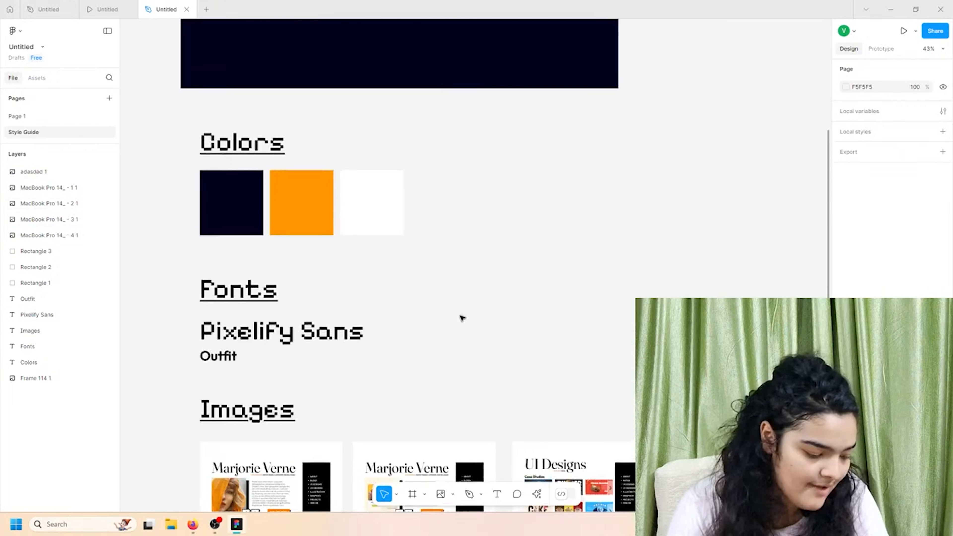
scroll(463, 349, "up", 3)
scroll(461, 377, "down", 1)
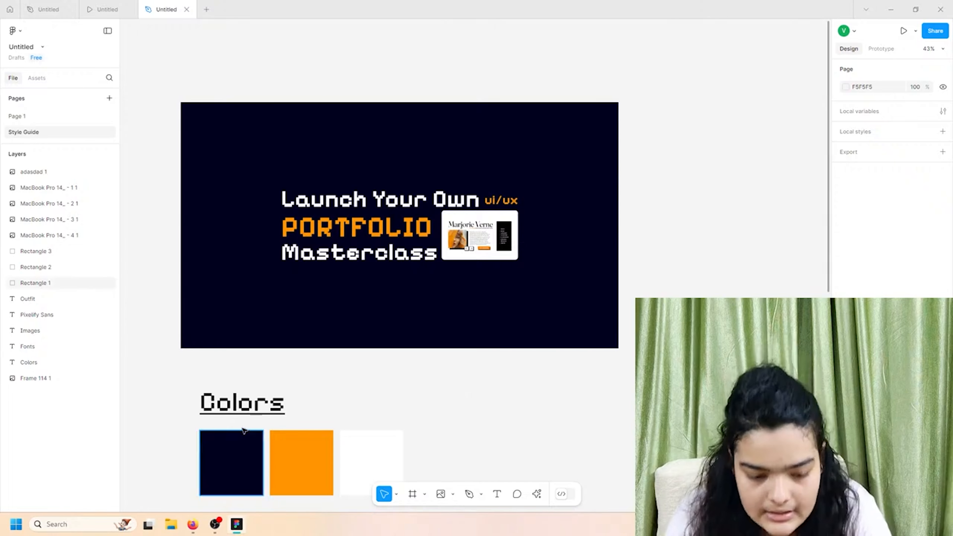
left_click(252, 414)
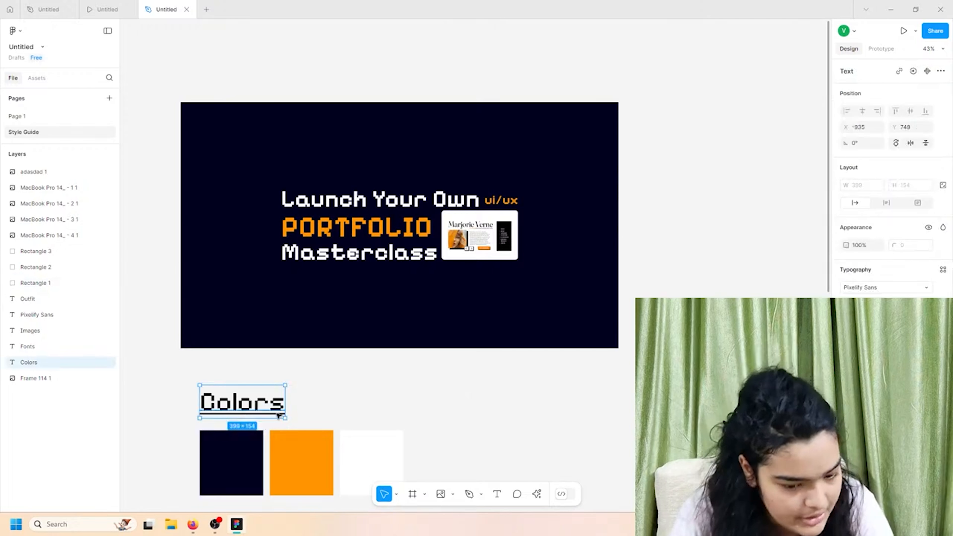
left_click_drag(278, 414, 563, 424)
- Retype the copied heading as 'Dark Mode Primary' and position it beside the swatches
double_click(563, 425)
type("Drak")
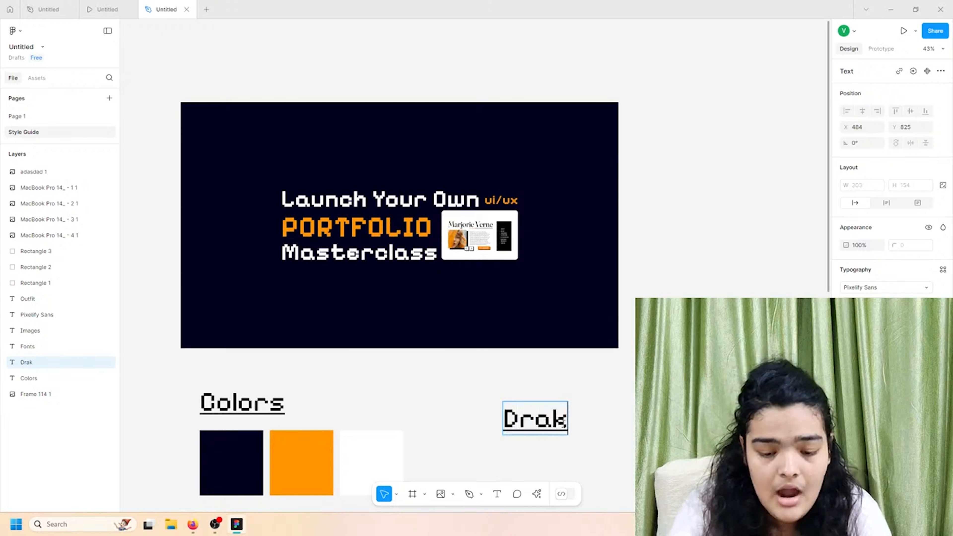
key("BackSpace")
key("BackSpace")
key("BackSpace")
type("ark m")
key("BackSpace")
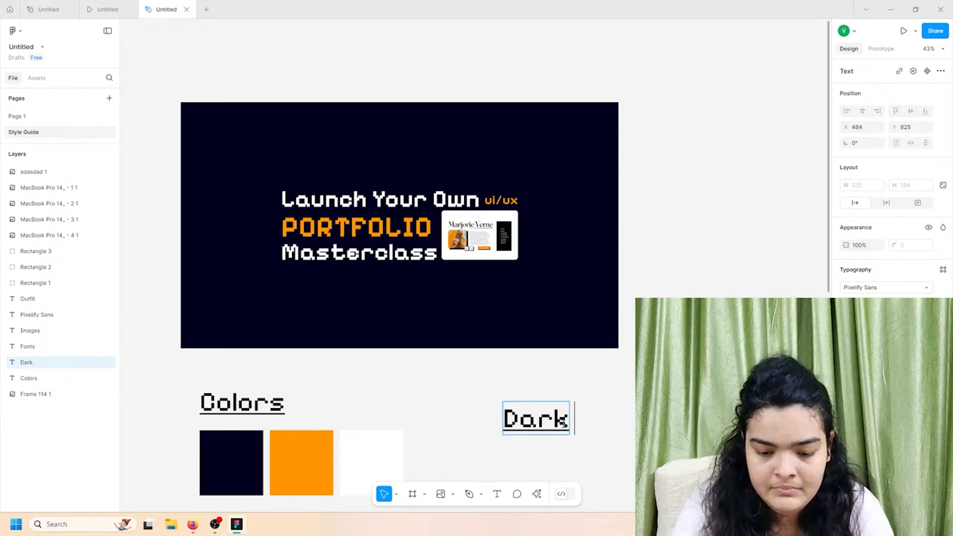
type("Mode Primary")
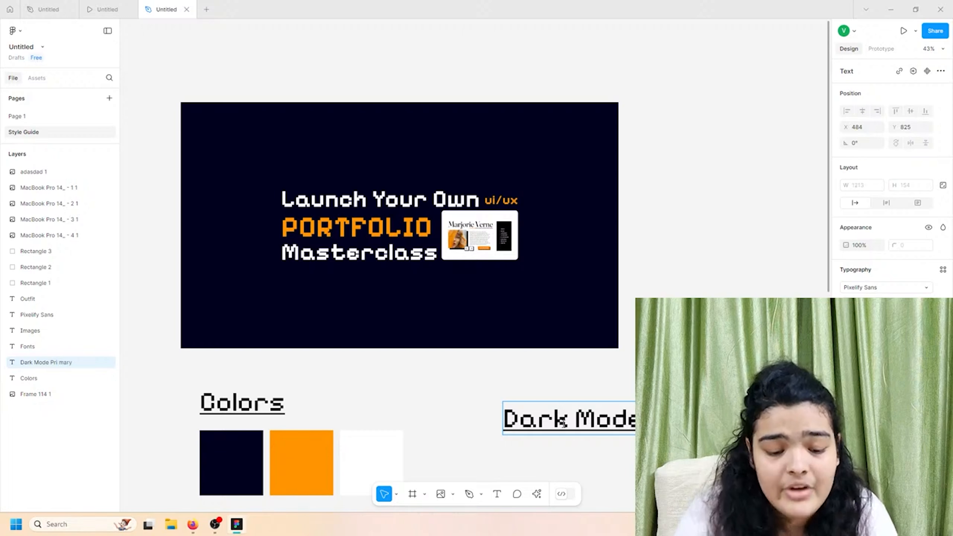
scroll(390, 418, "down", 1)
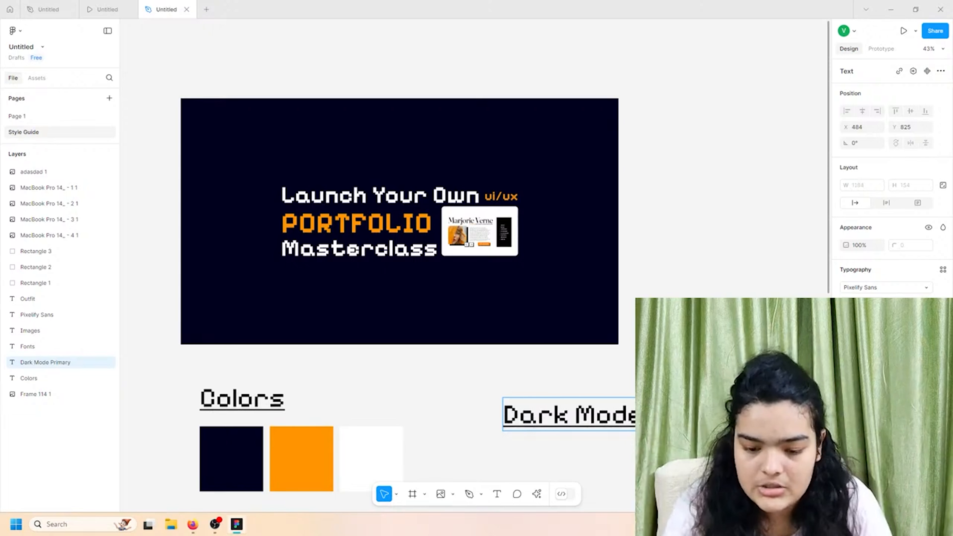
left_click_drag(526, 413, 499, 434)
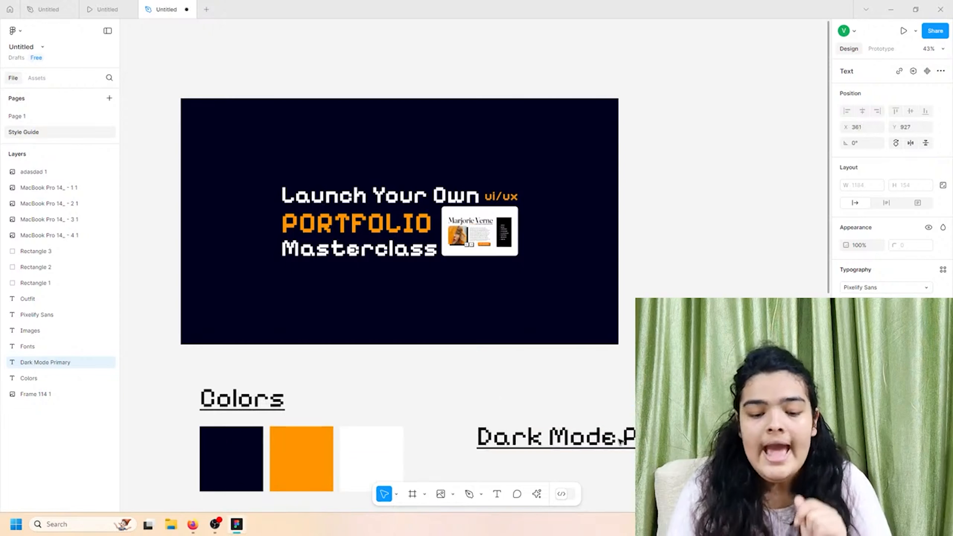
scroll(445, 411, "down", 1)
scroll(403, 381, "down", 1)
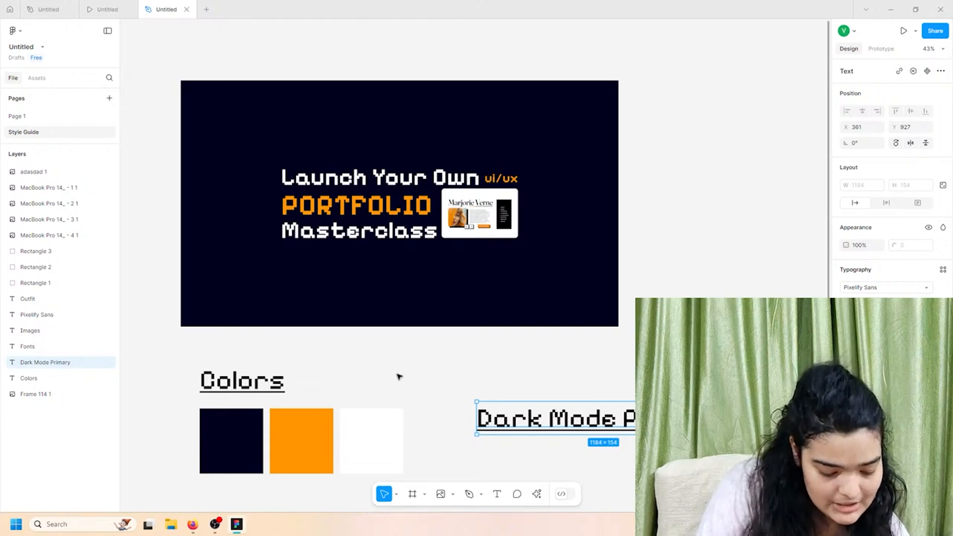
left_click(107, 9)
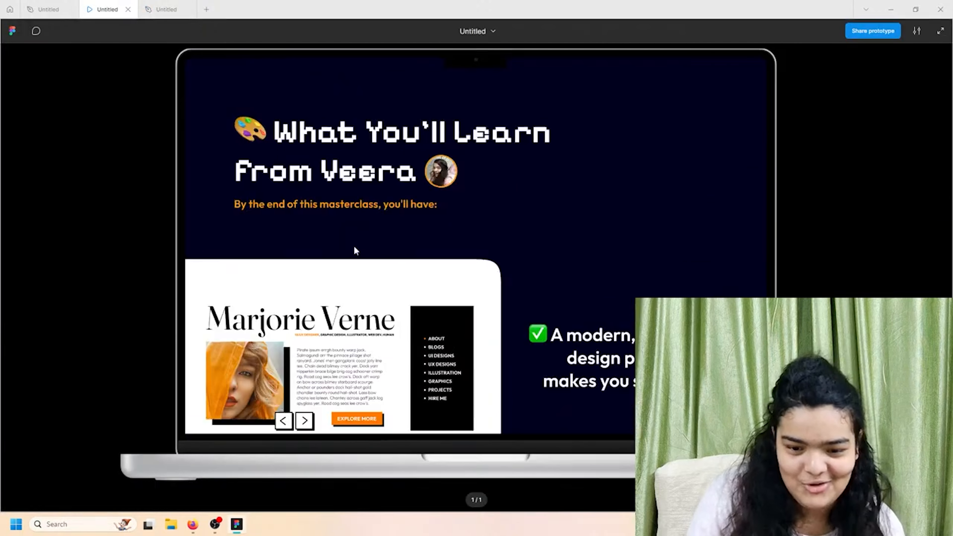
scroll(355, 251, "up", 5)
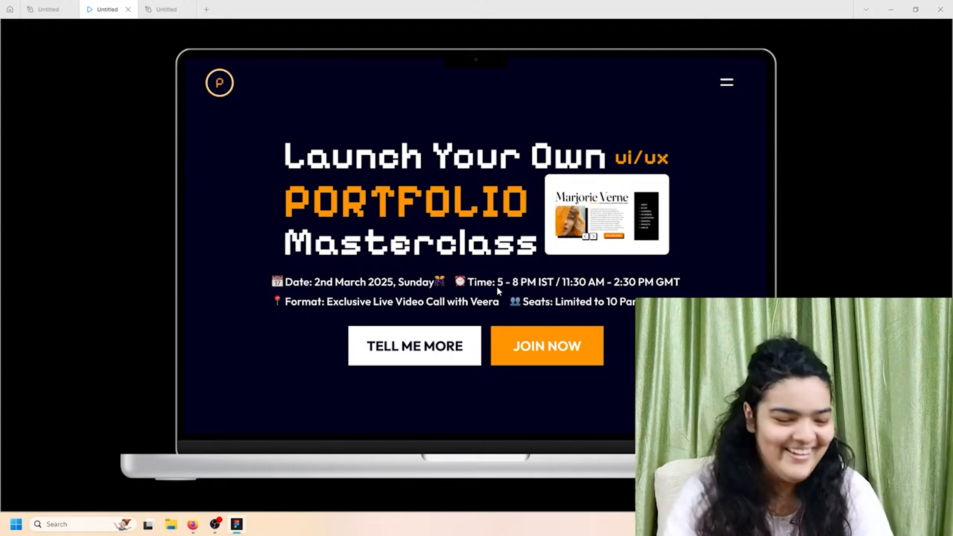
left_click(165, 9)
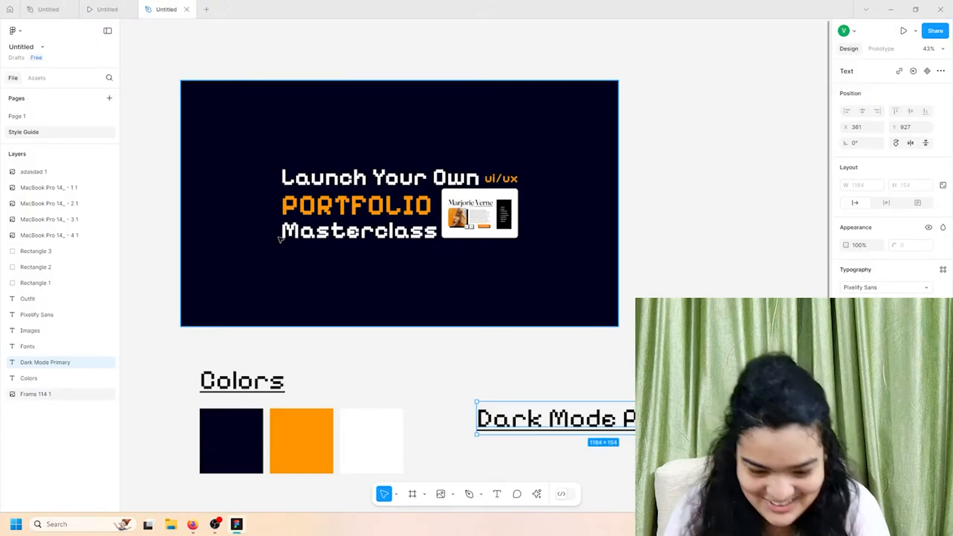
- Nudge the dark Launch Your Own PORTFOLIO banner right to align with the Colors heading
scroll(409, 295, "down", 5)
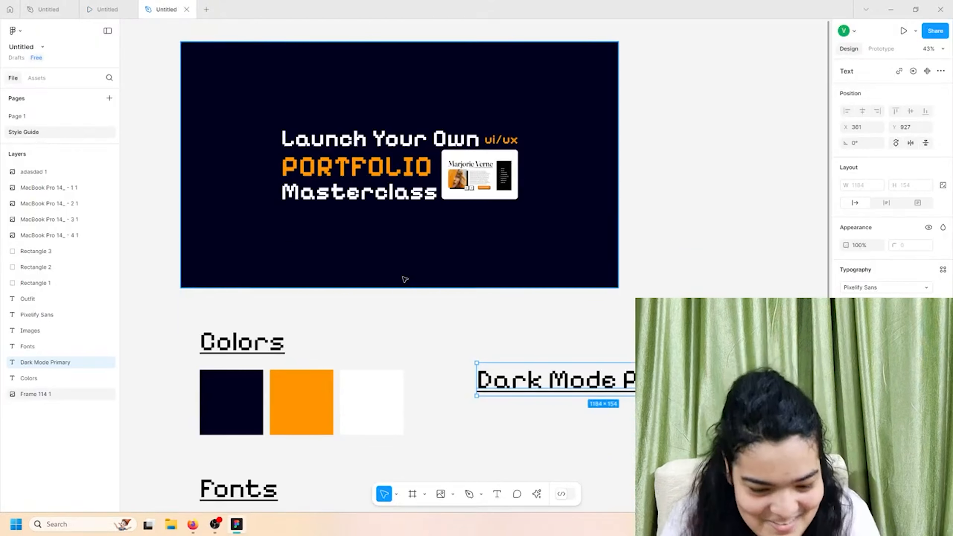
scroll(409, 296, "down", 3)
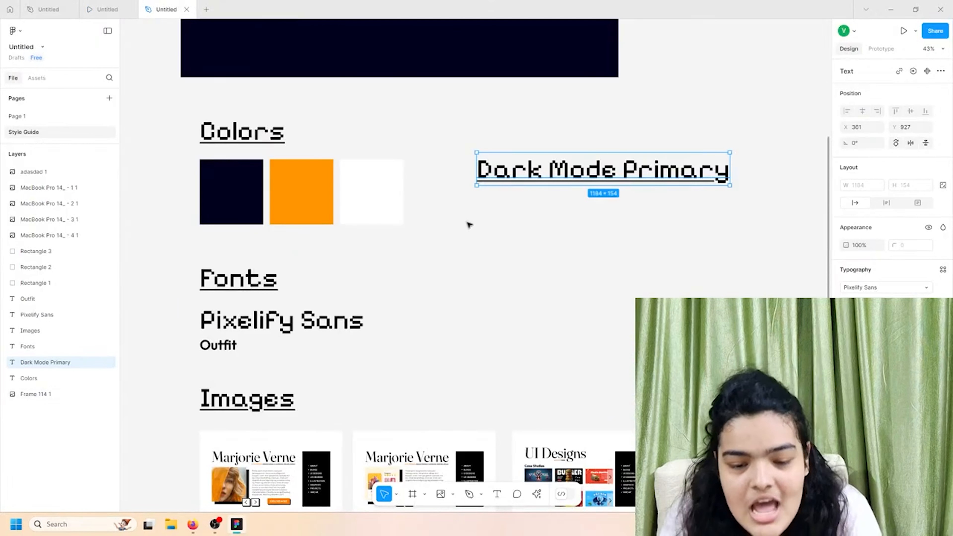
left_click(466, 230)
scroll(464, 231, "down", 2)
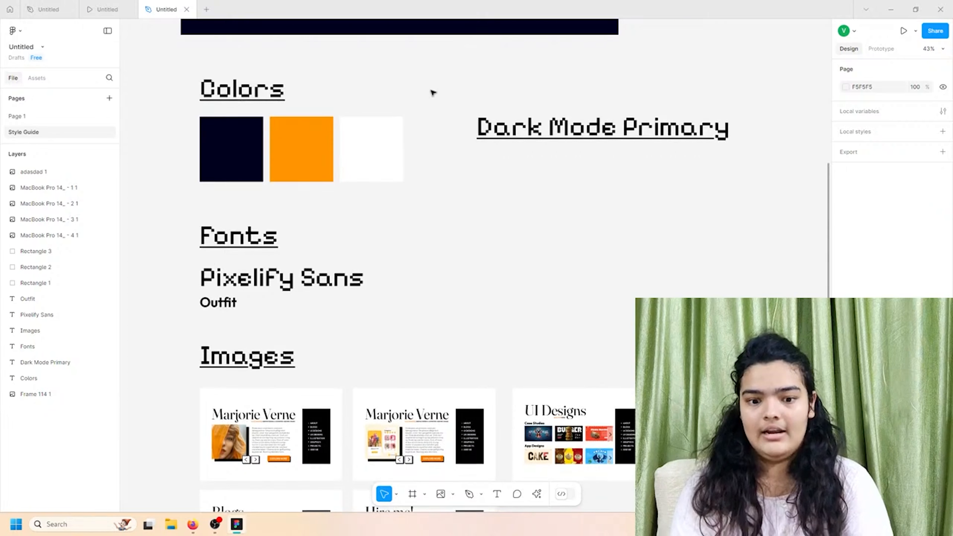
left_click_drag(386, 30, 405, 32)
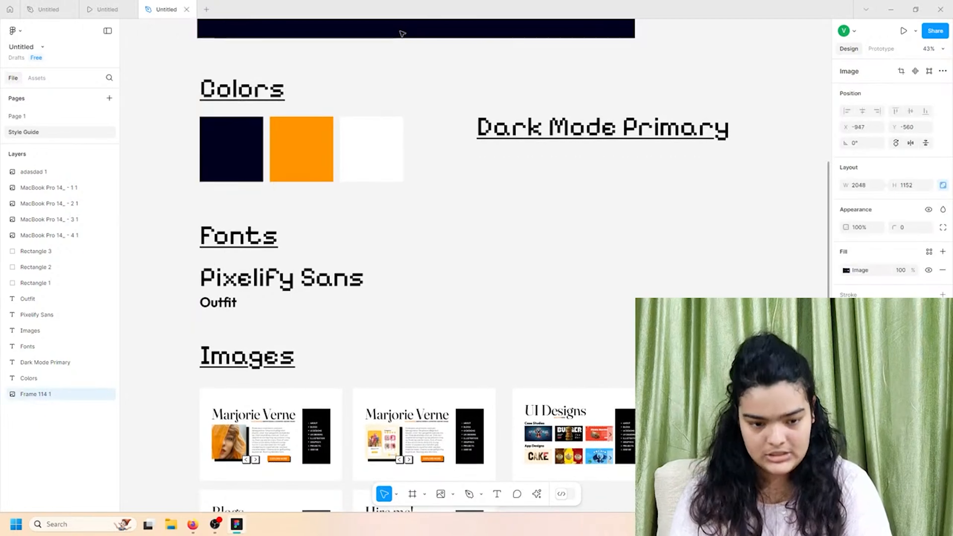
left_click(501, 175)
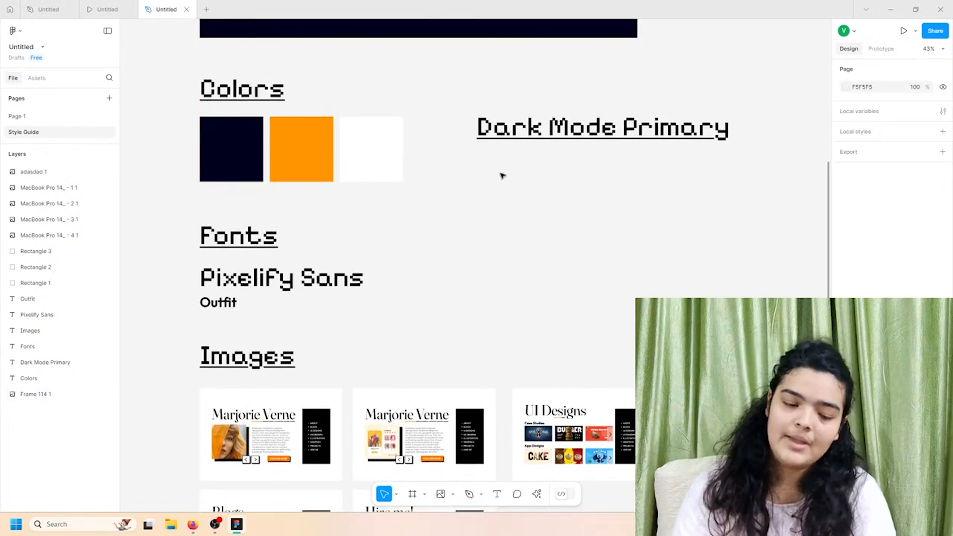
- Scroll through the Style Guide page to review the finished layout
scroll(341, 319, "down", 1)
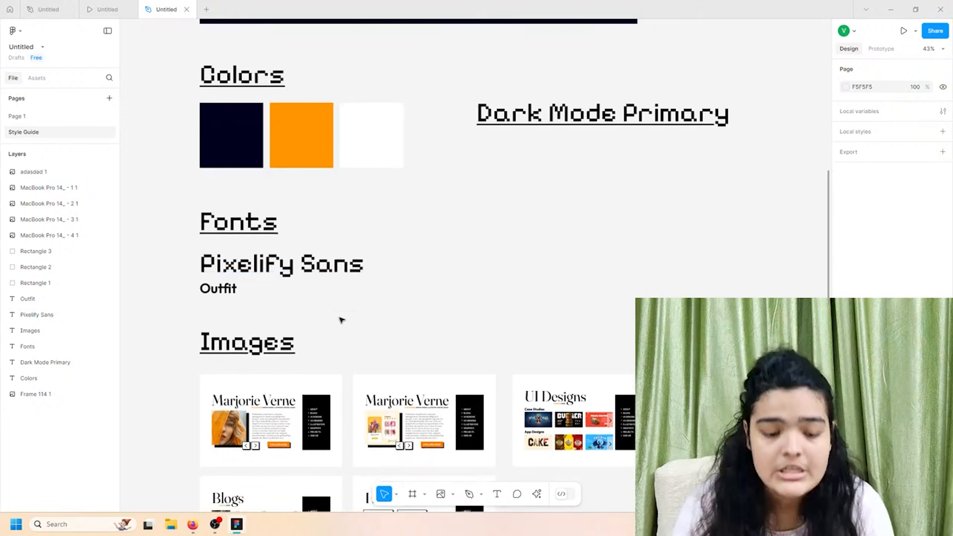
scroll(340, 319, "down", 4)
scroll(340, 319, "up", 8)
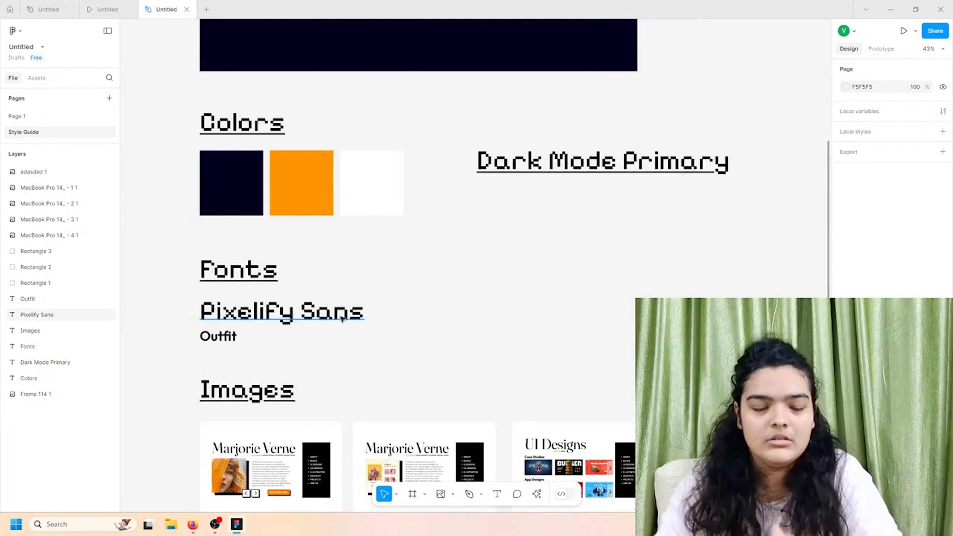
scroll(341, 319, "down", 1)
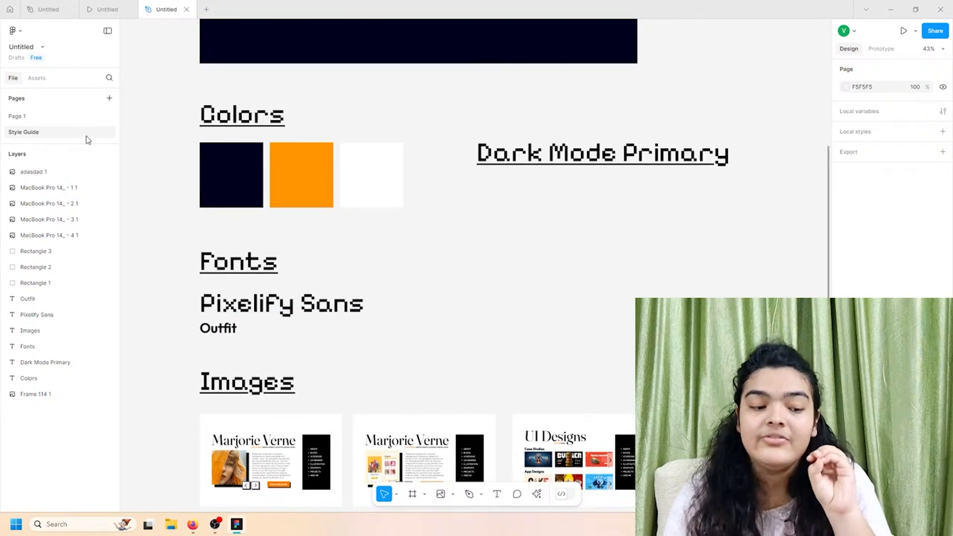
scroll(340, 224, "up", 4)
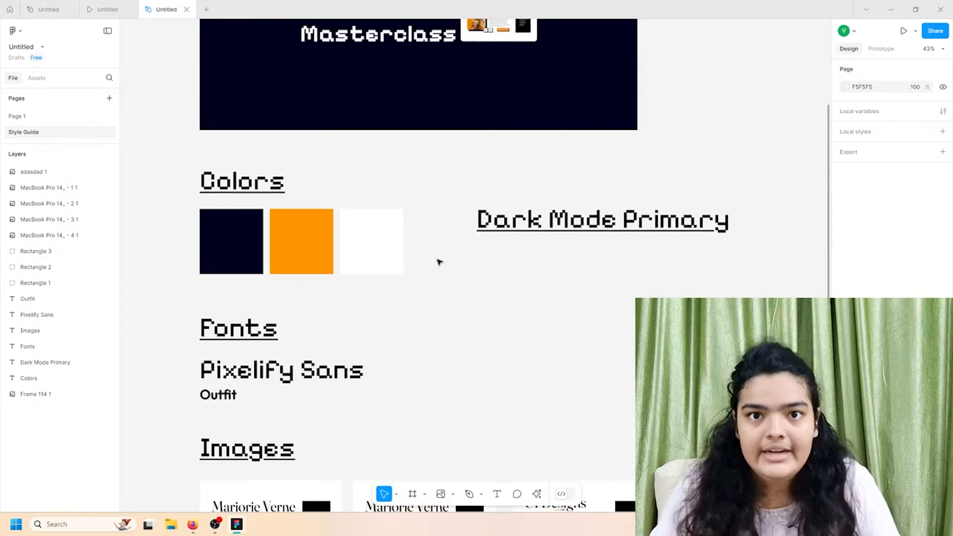
scroll(441, 266, "down", 5)
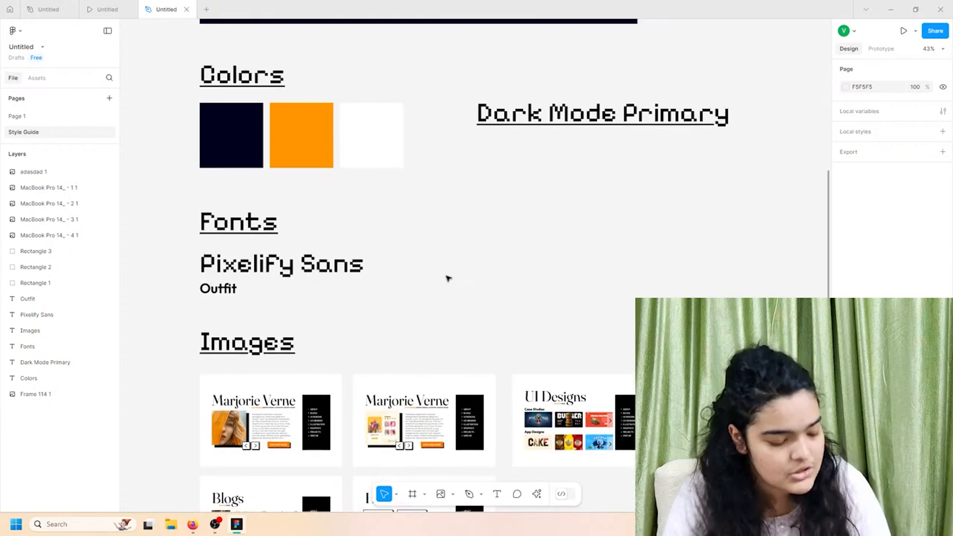
scroll(449, 278, "down", 1)
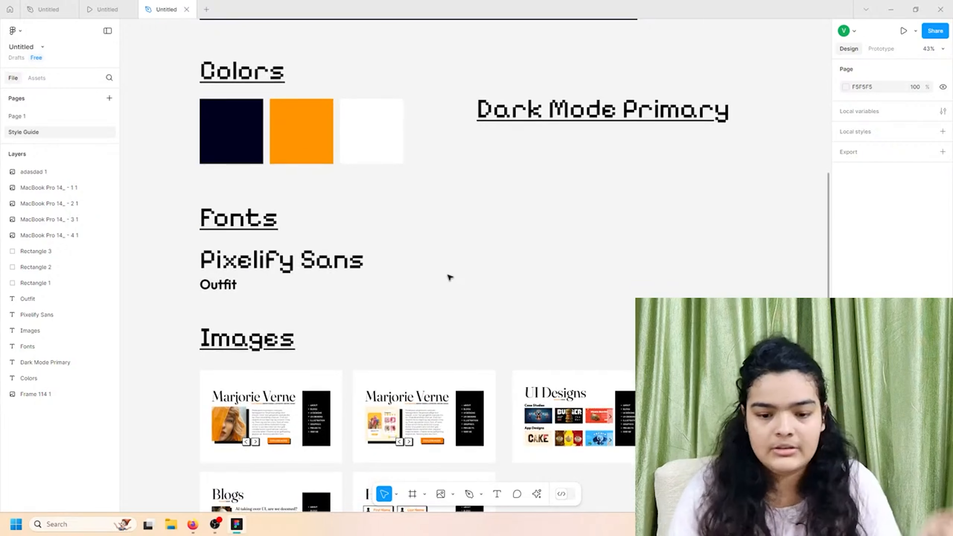
scroll(449, 277, "down", 1)
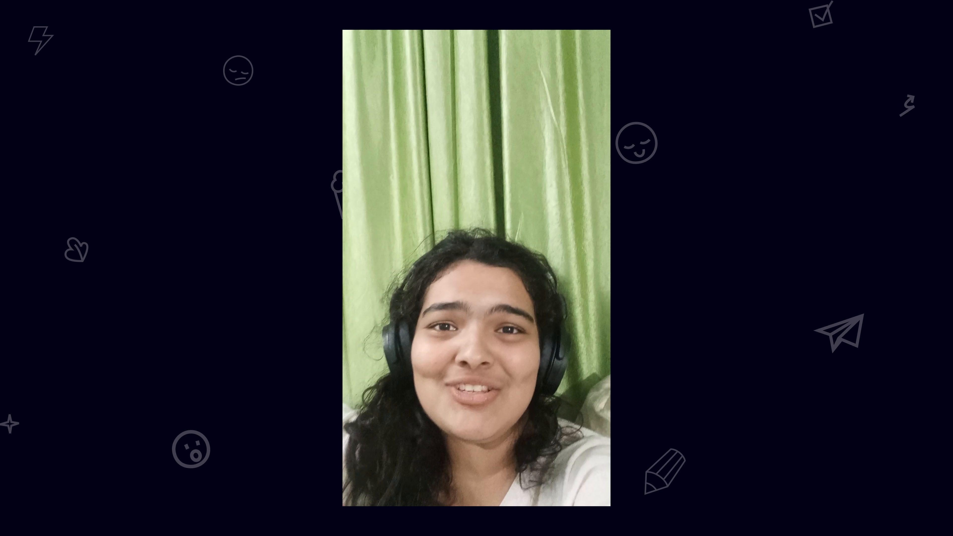